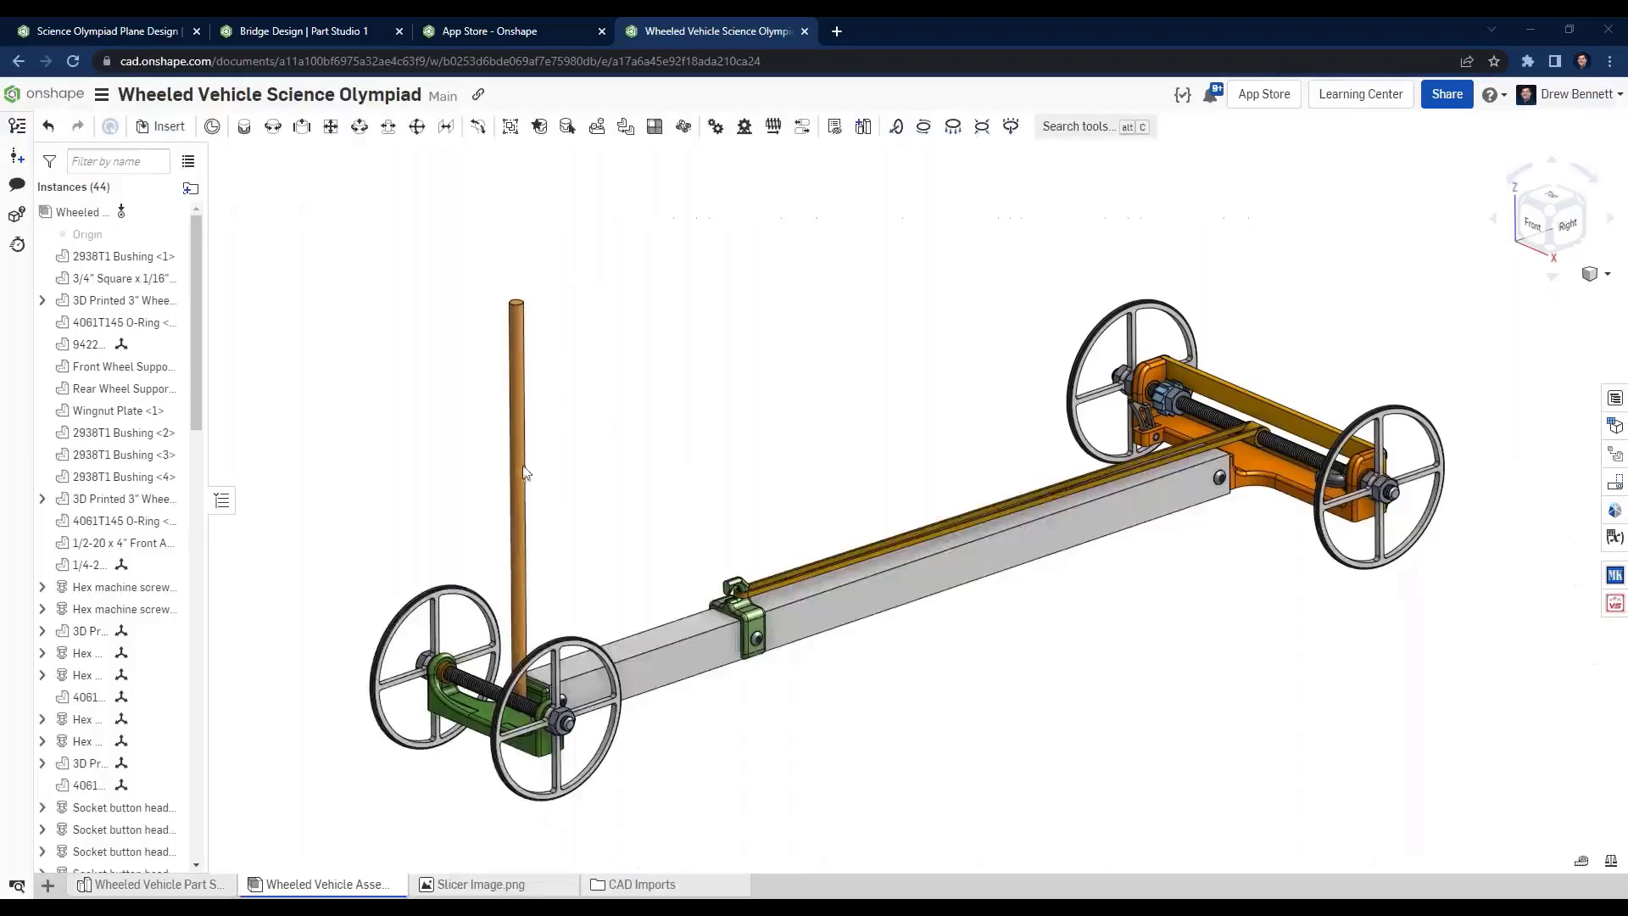
Open the Wheeled Vehicle Part Studio and isolate the orange Rear Wheel Supports part.
scroll(1043, 566, "up", 5)
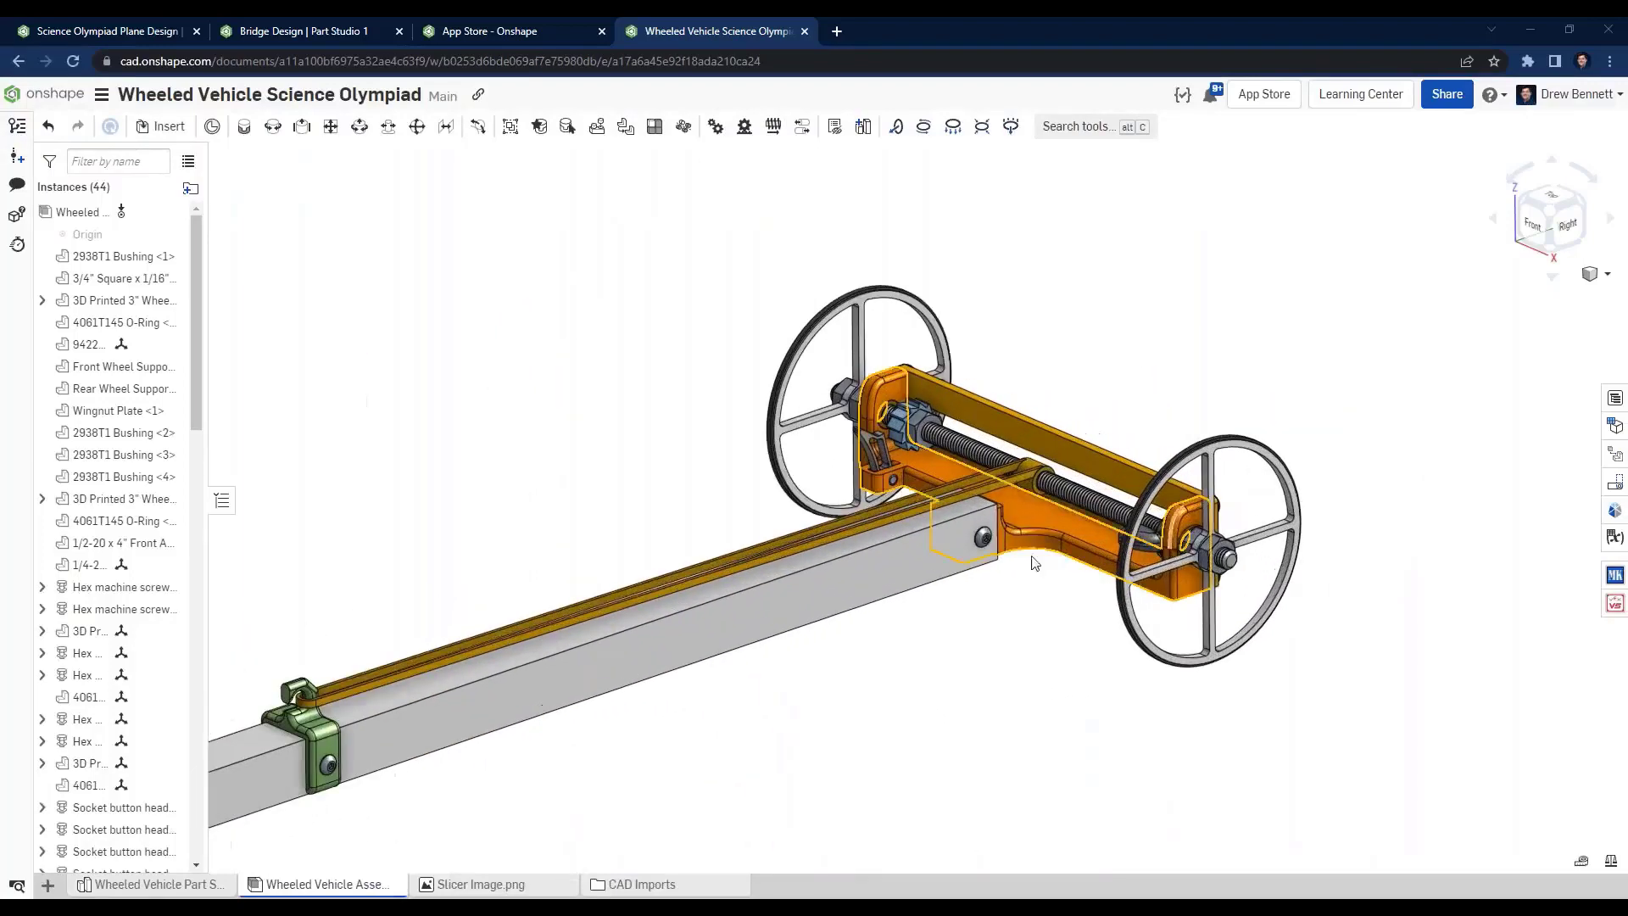
right_click_drag(1048, 573, 1216, 631)
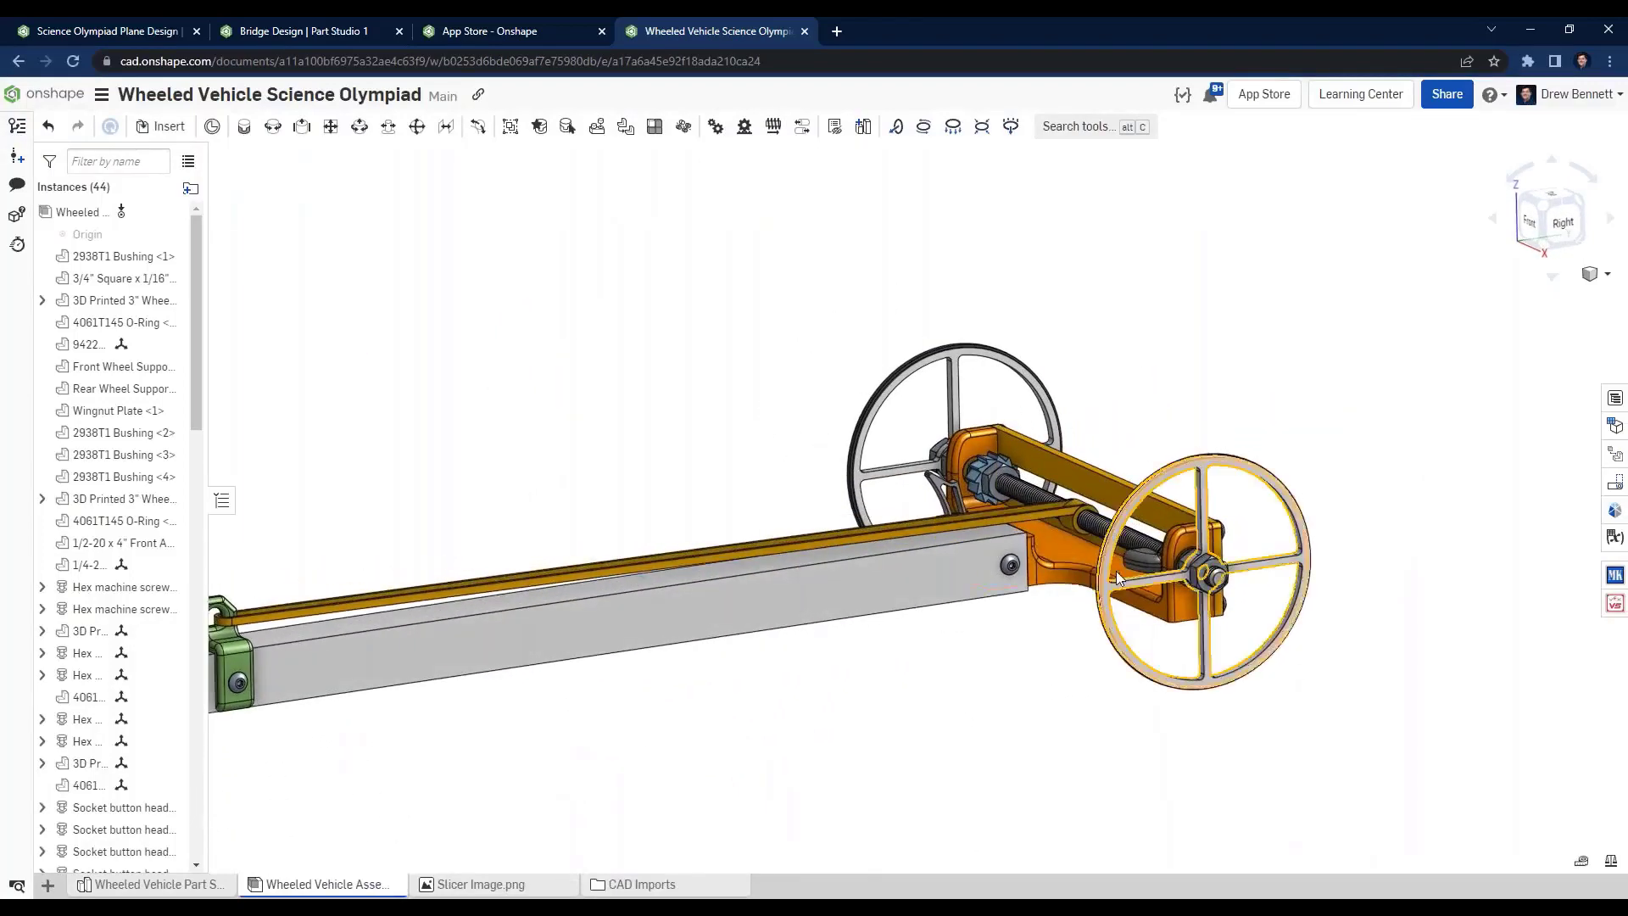
scroll(1217, 630, "up", 3)
scroll(1001, 610, "down", 3)
scroll(944, 648, "up", 5)
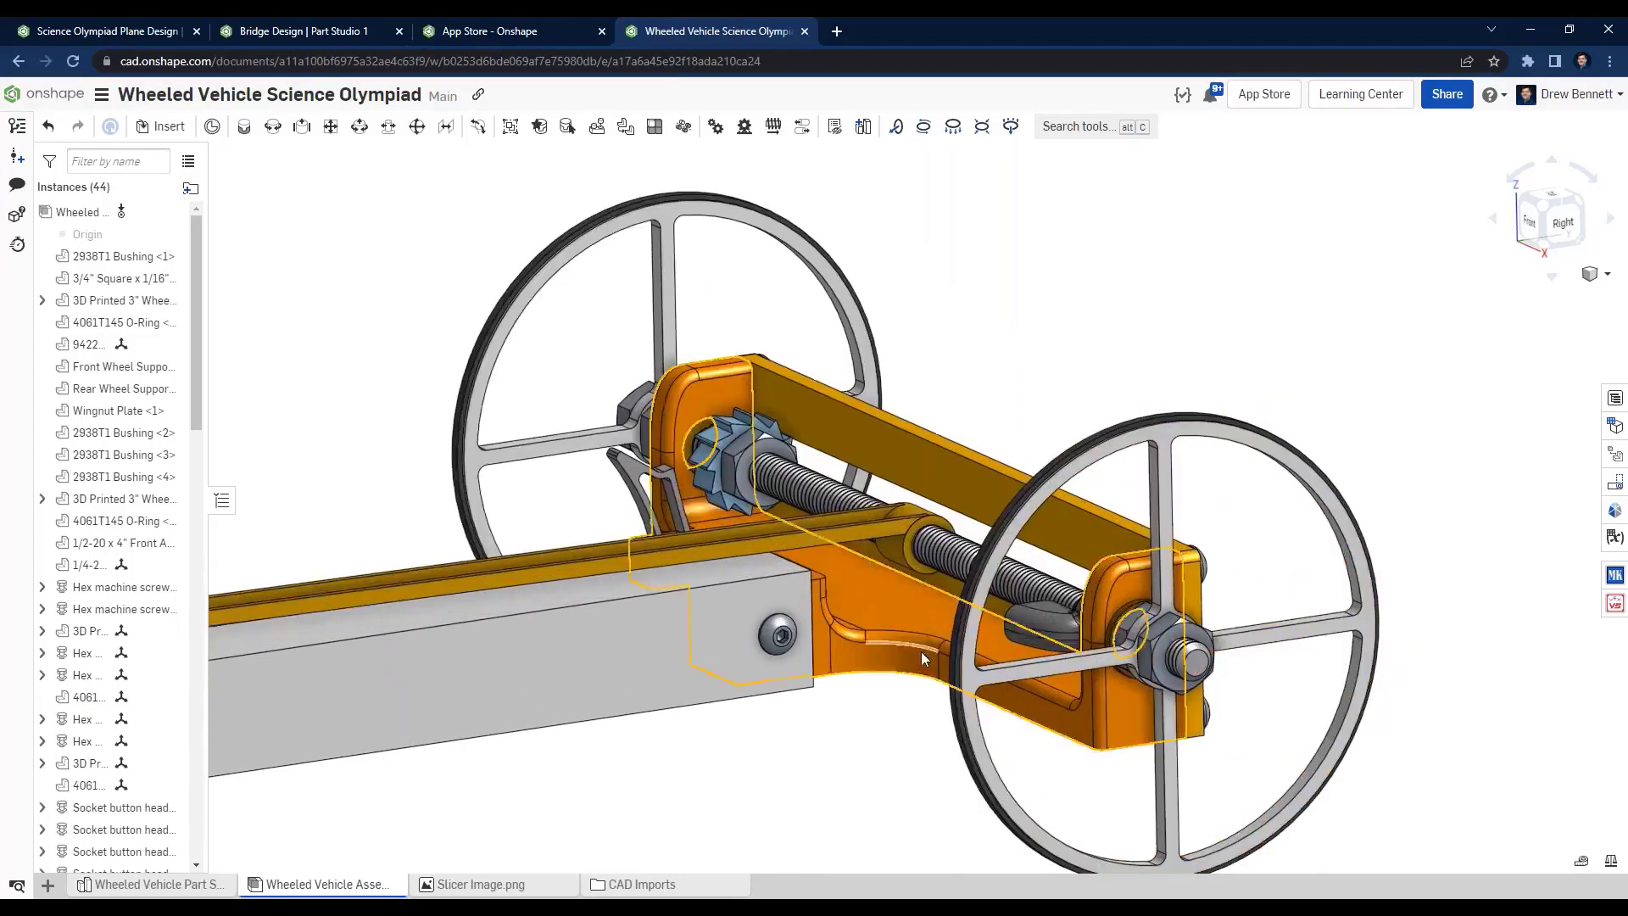
left_click(230, 883)
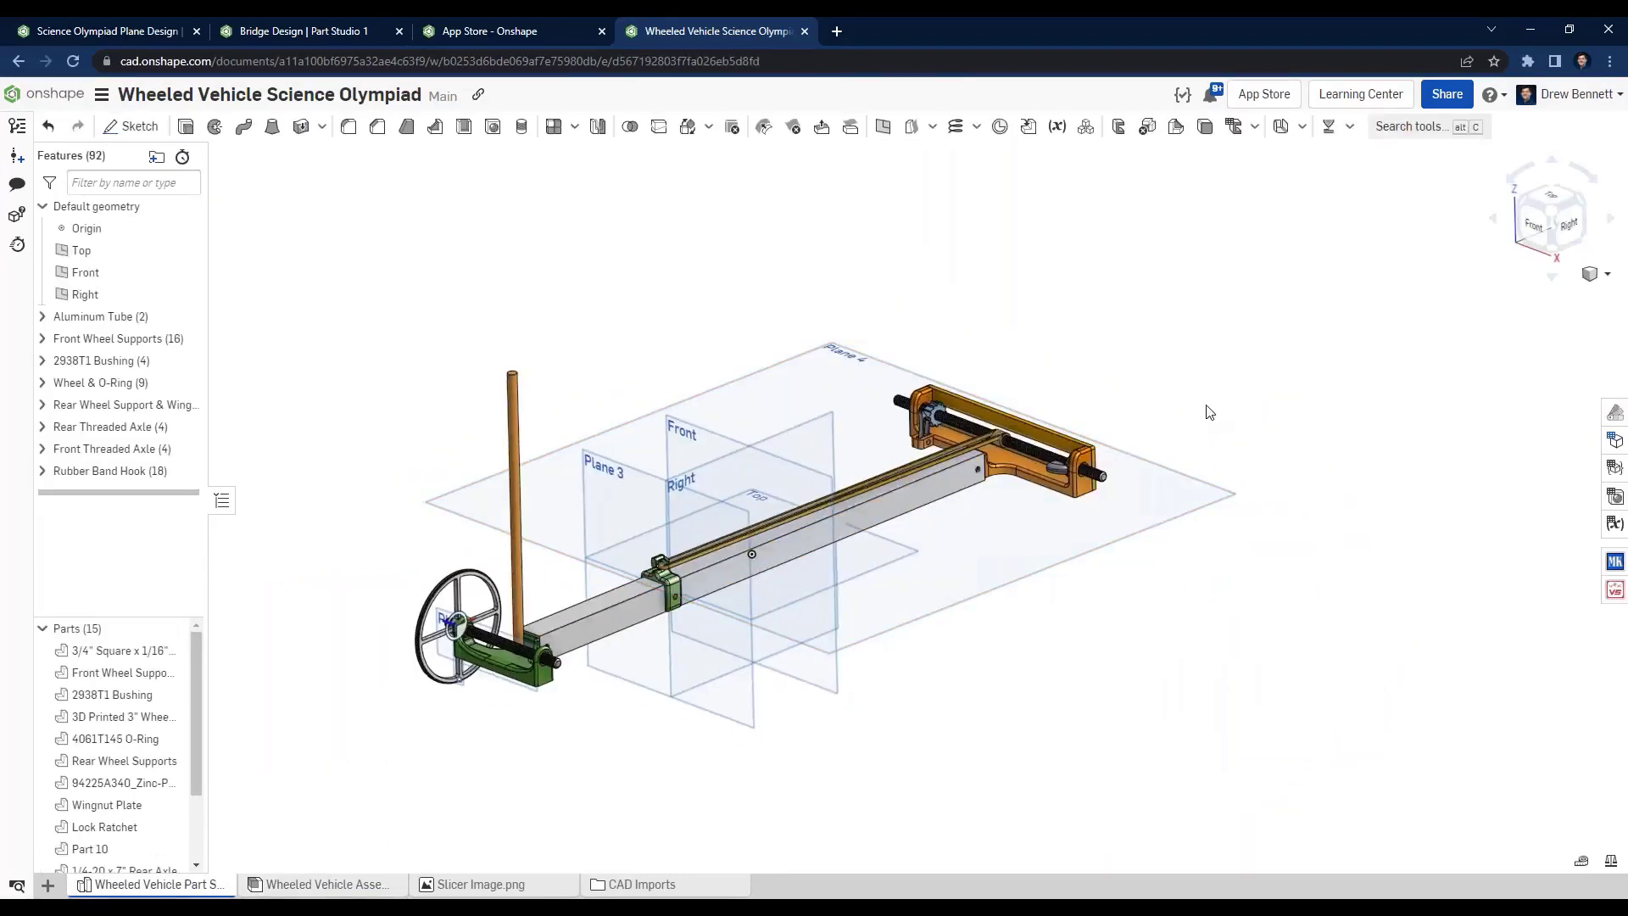
scroll(861, 500, "up", 5)
mouse_move(861, 500)
right_mouse_down()
mouse_move(930, 603)
mouse_move(915, 635)
mouse_move(835, 497)
right_mouse_up()
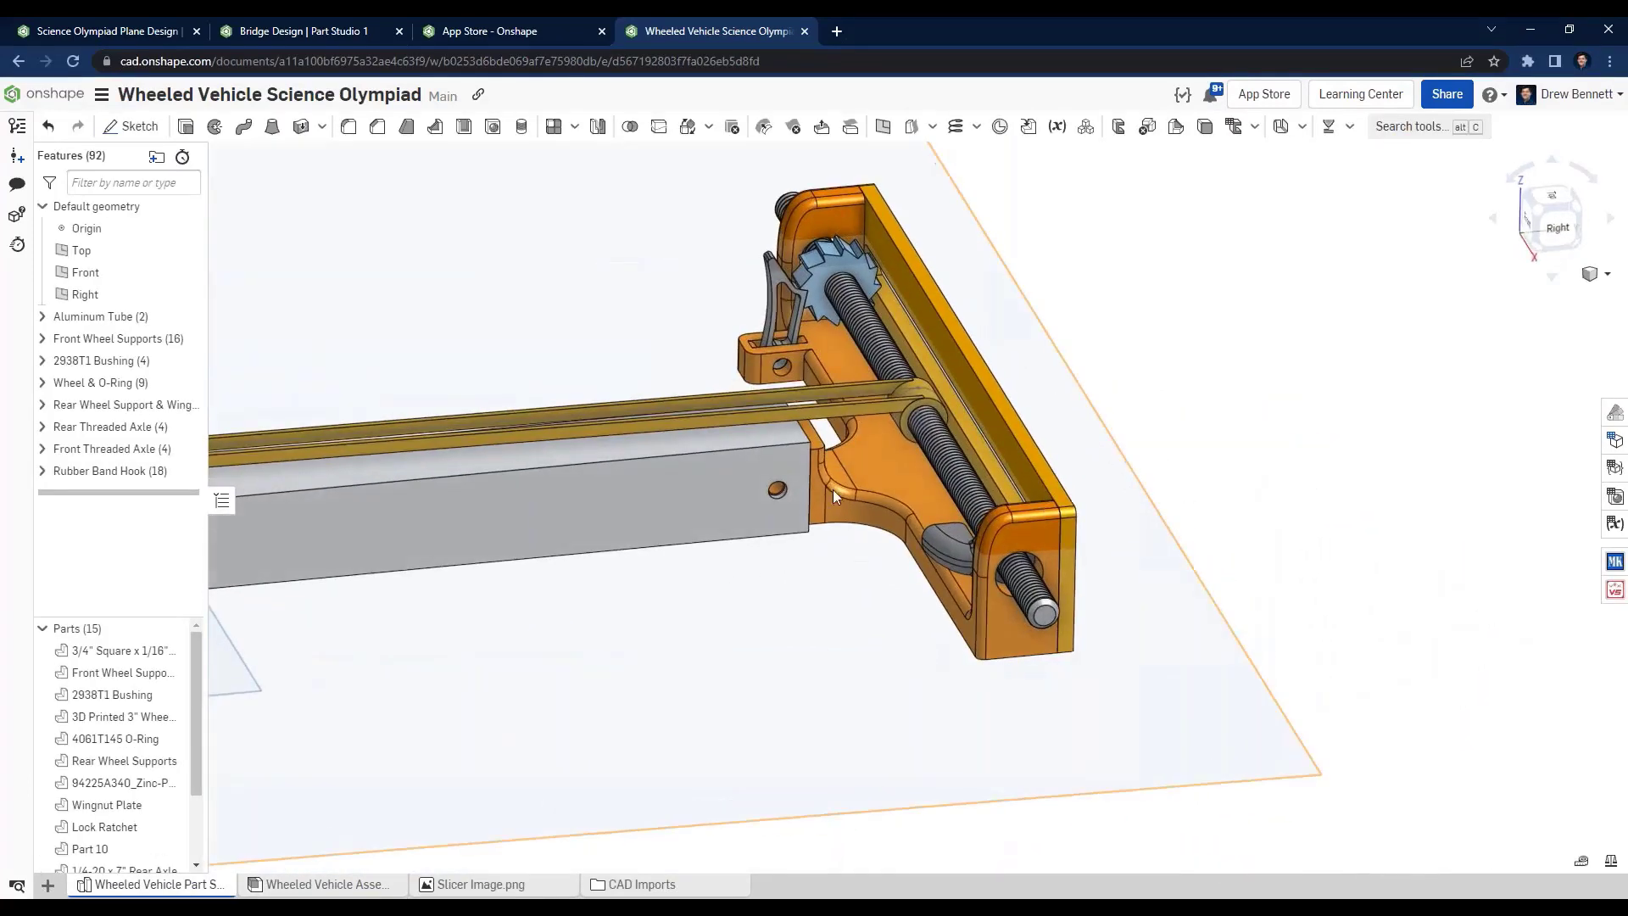
right_click(884, 481)
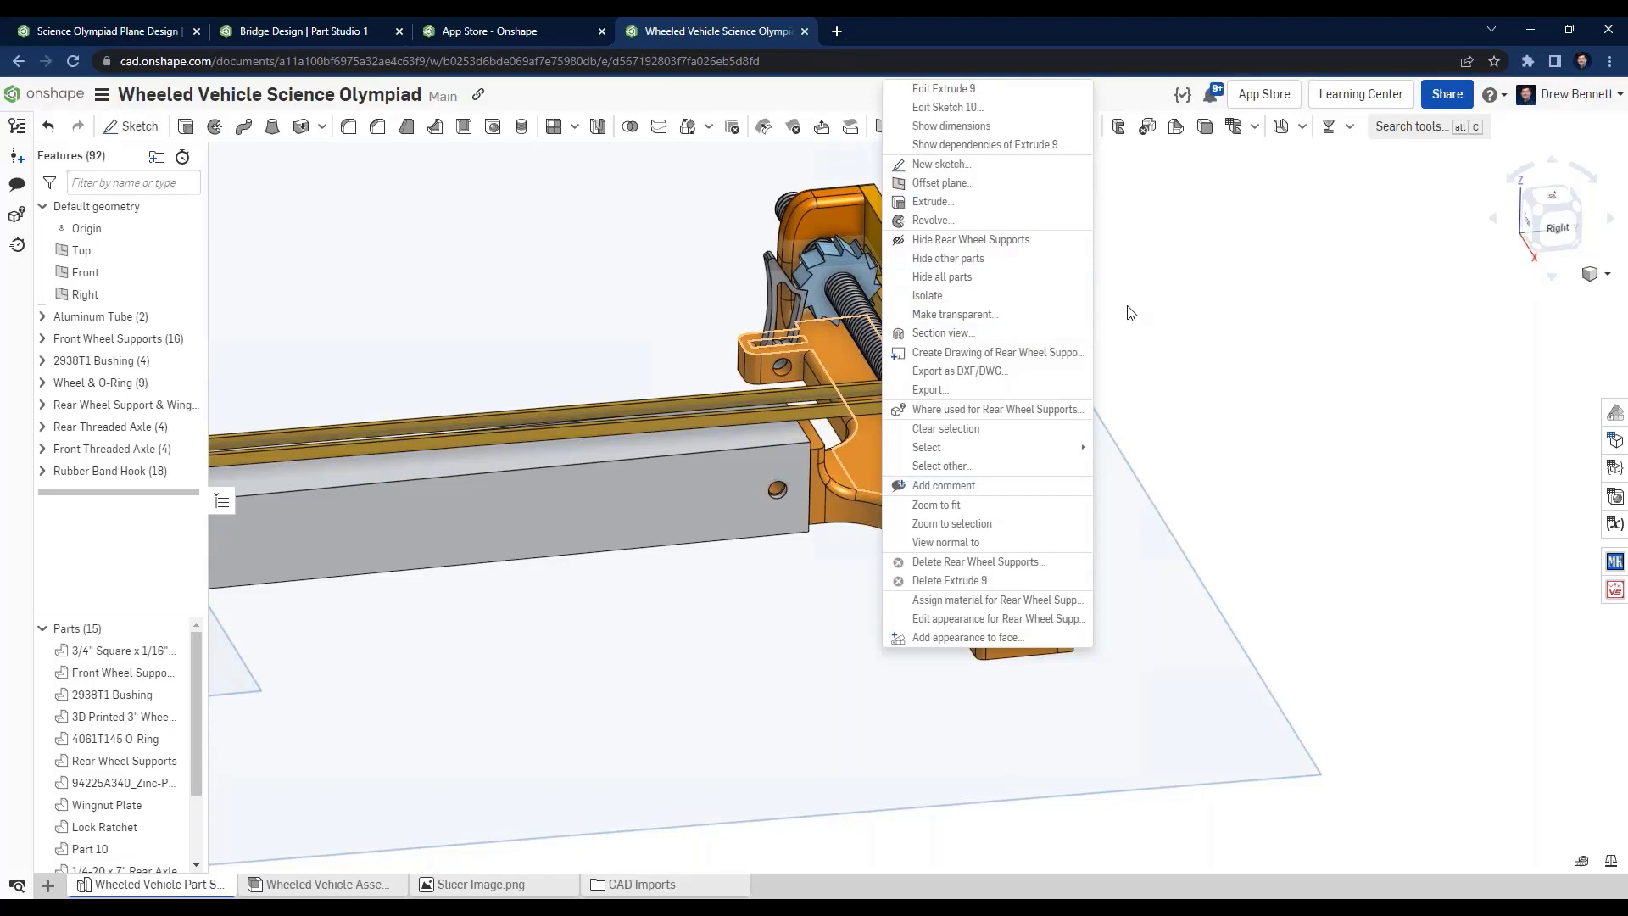
left_click(1008, 295)
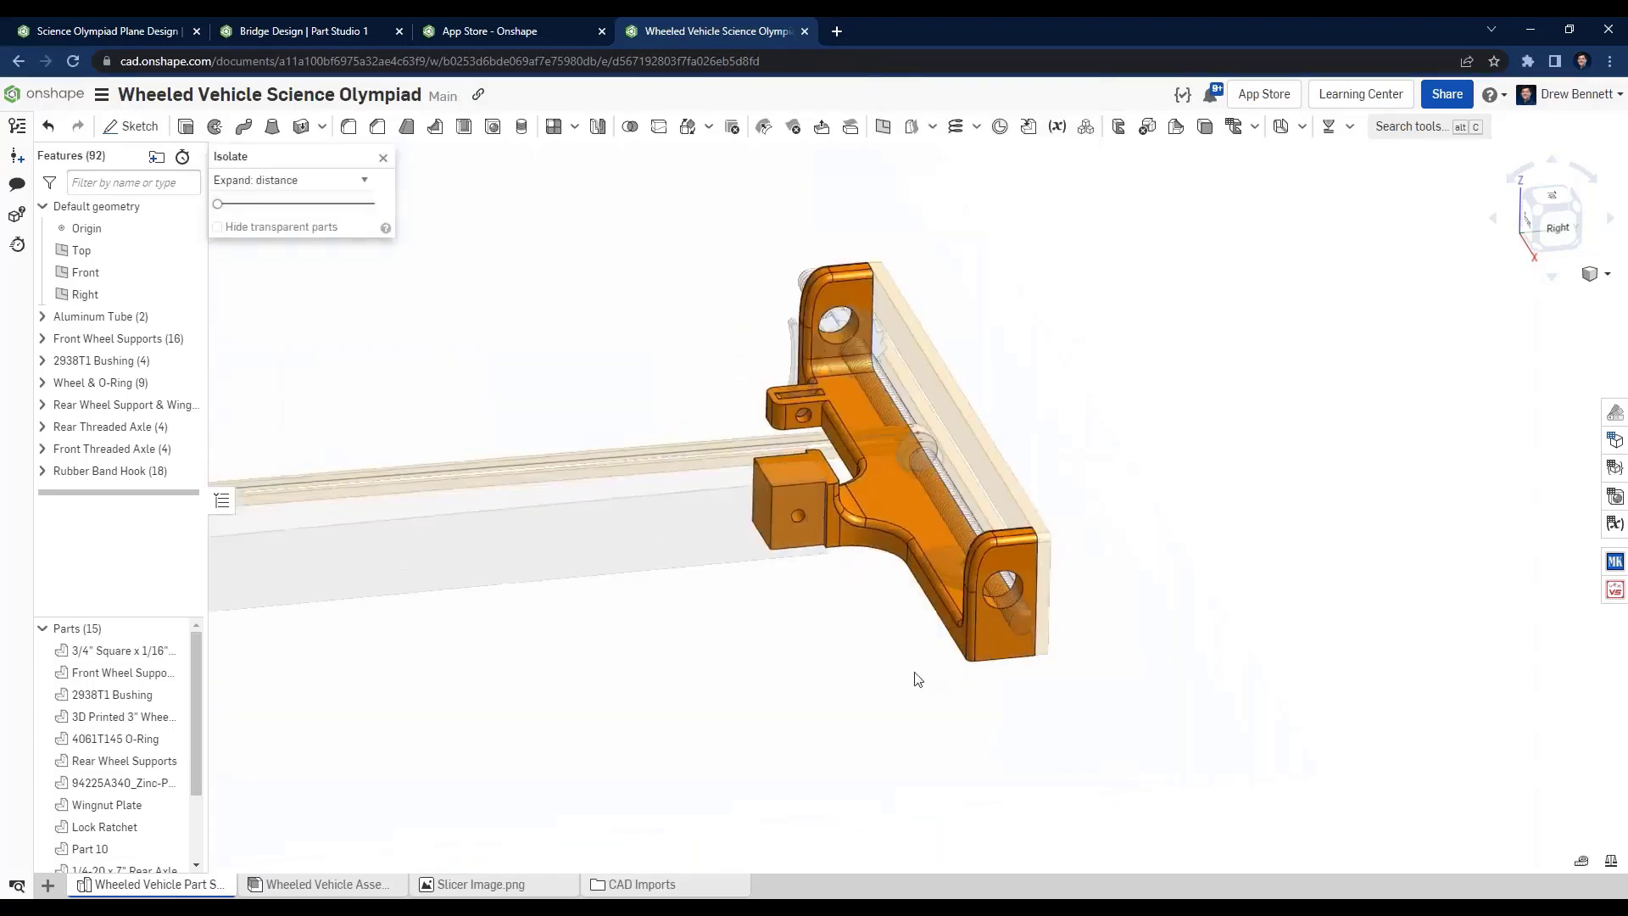
Examine the isolated rear wheel support from above and below, including its flat underside, mounting block and axle holes.
mouse_move(882, 674)
right_mouse_down()
mouse_move(839, 648)
mouse_move(846, 634)
mouse_move(868, 677)
right_mouse_up()
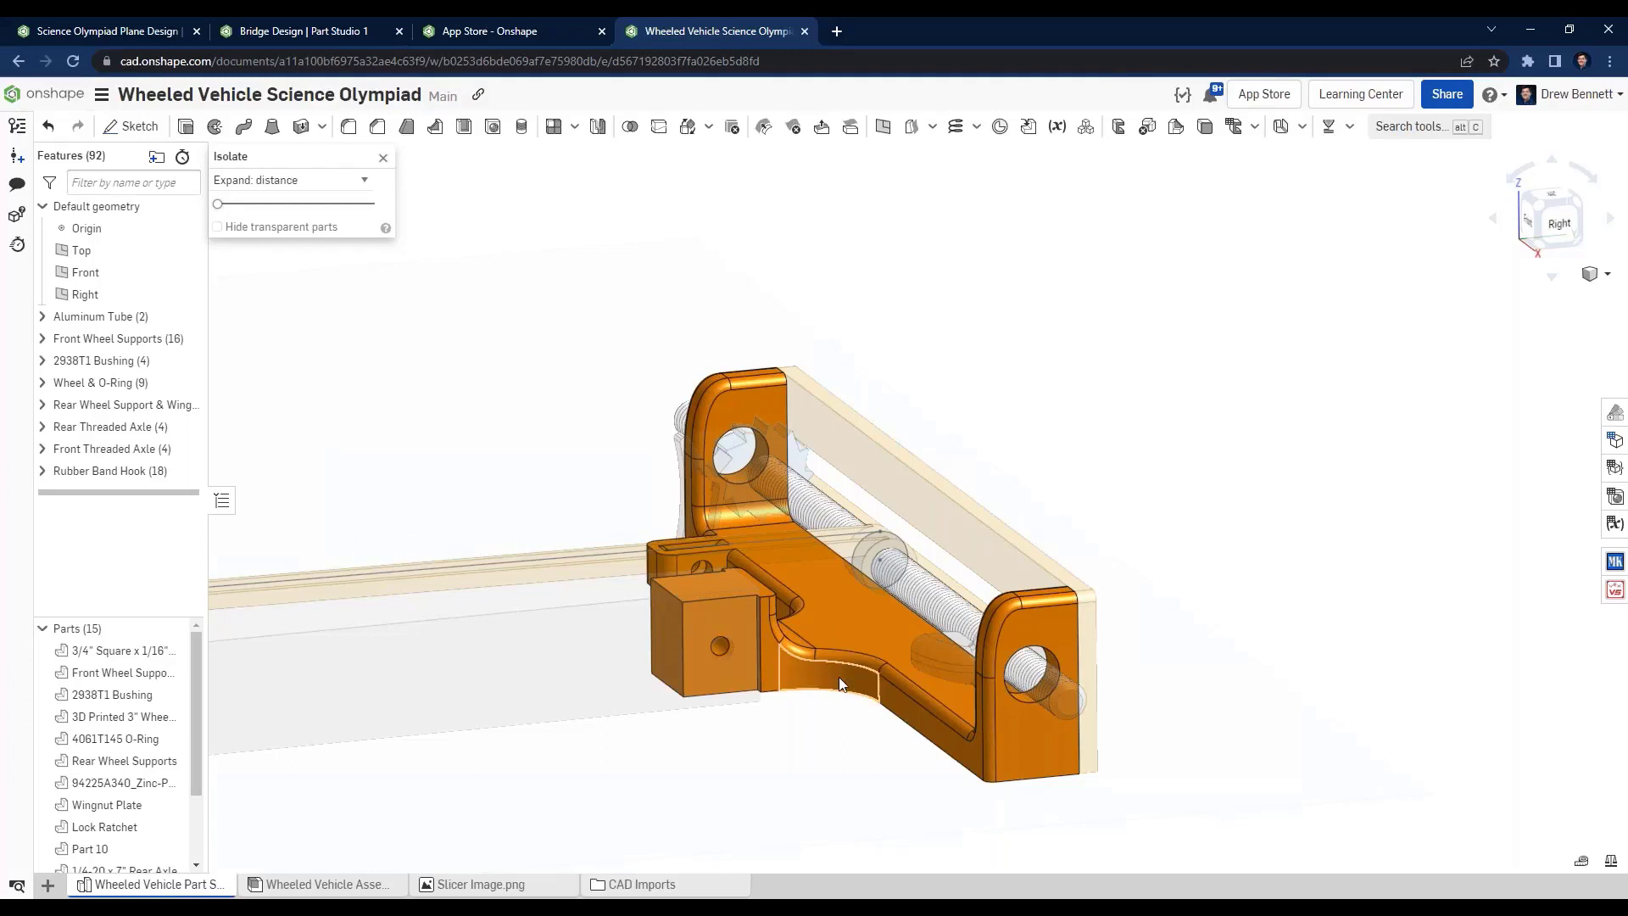
mouse_move(837, 676)
right_mouse_down()
mouse_move(839, 624)
mouse_move(845, 683)
right_mouse_up()
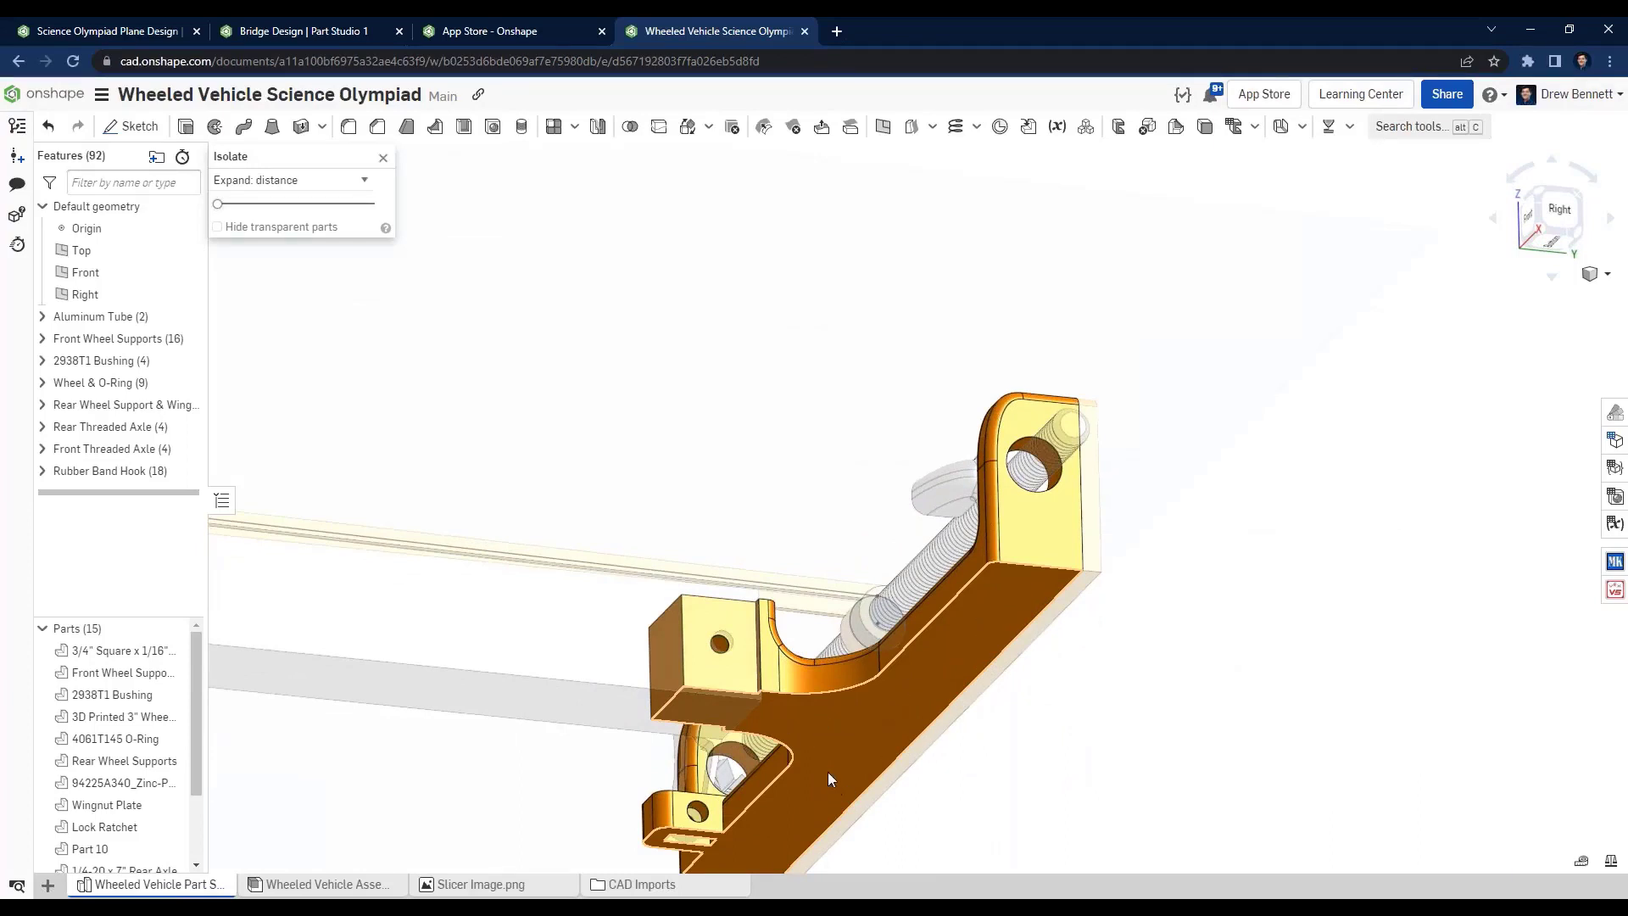
middle_click_drag(827, 778, 839, 702)
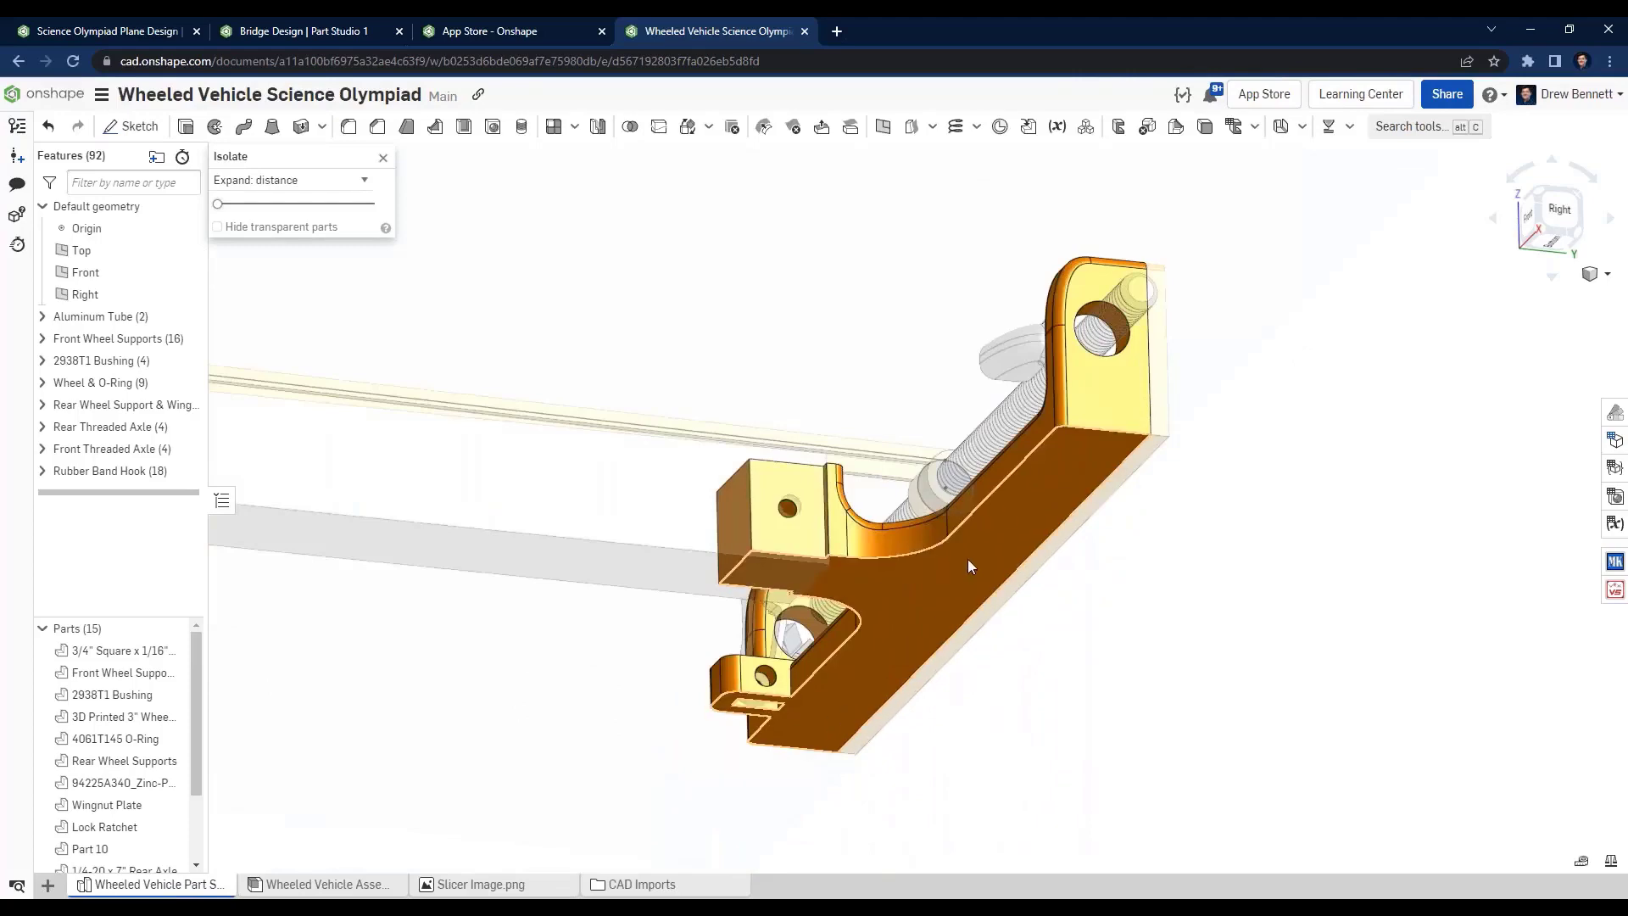
right_click_drag(968, 558, 973, 625)
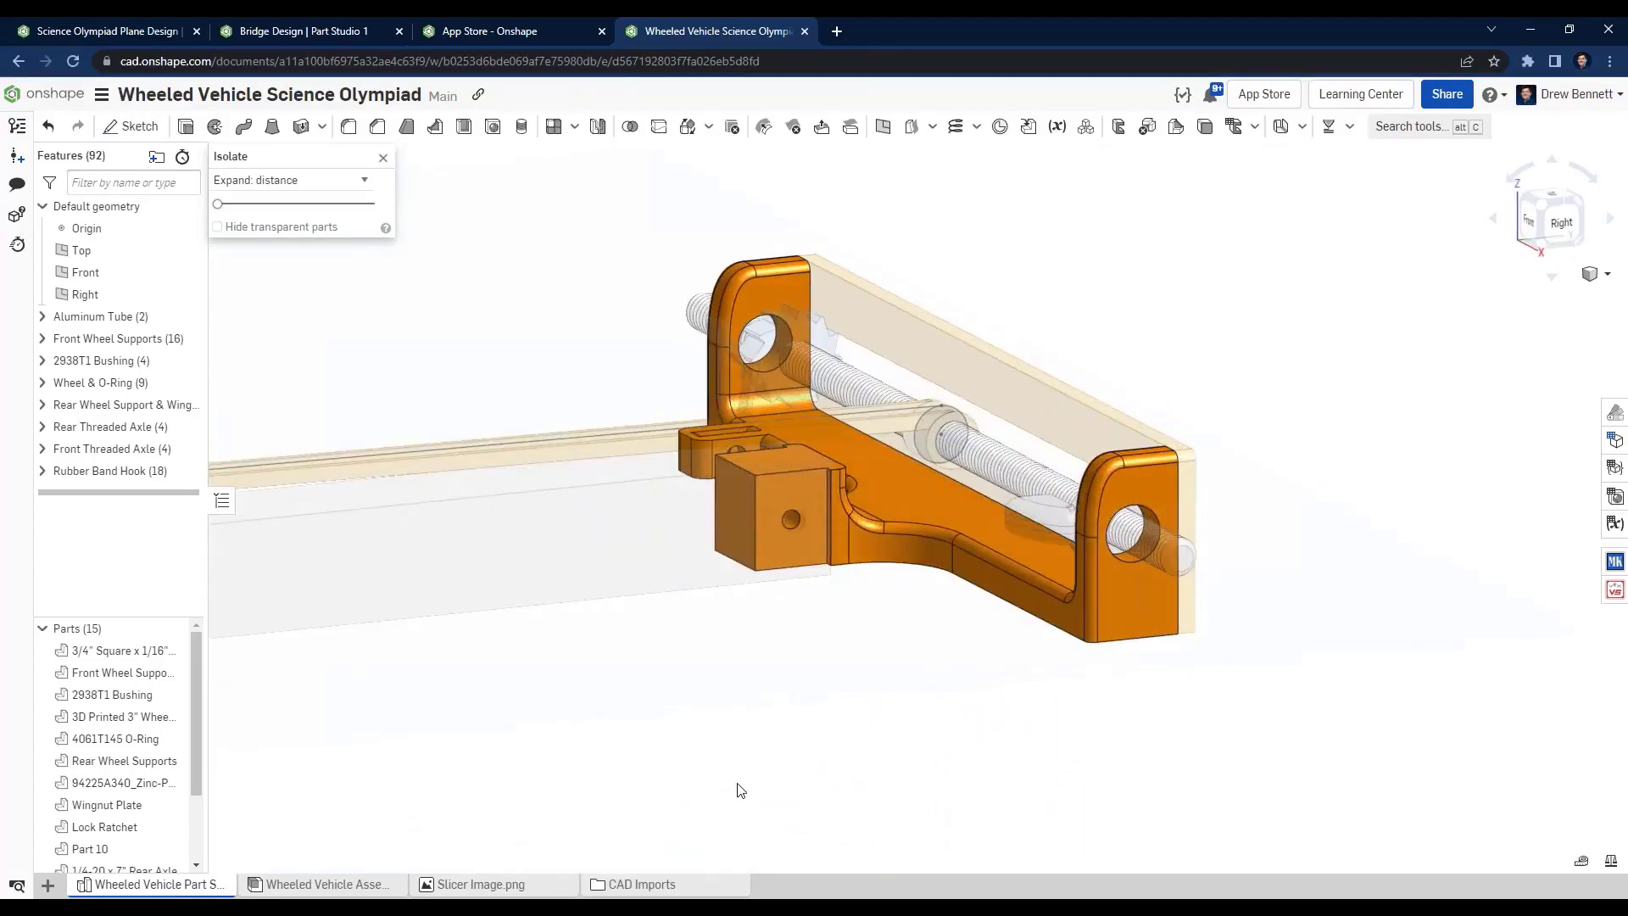
scroll(1004, 627, "down", 3)
scroll(924, 661, "up", 5)
right_click_drag(924, 661, 914, 653)
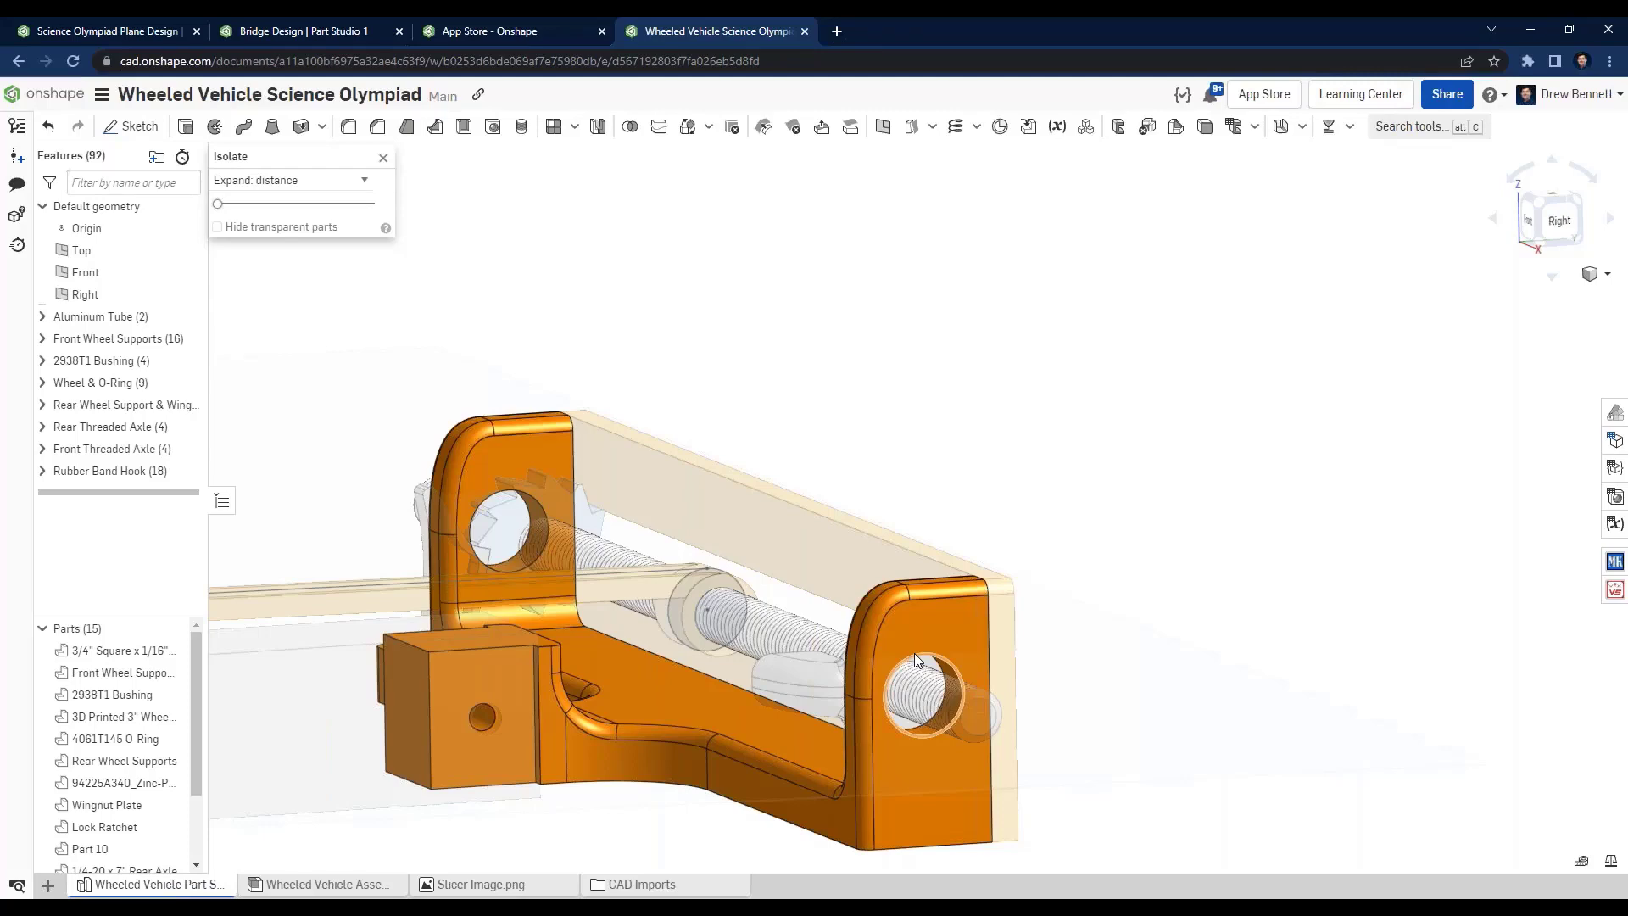
scroll(914, 652, "up", 6)
scroll(959, 700, "up", 2)
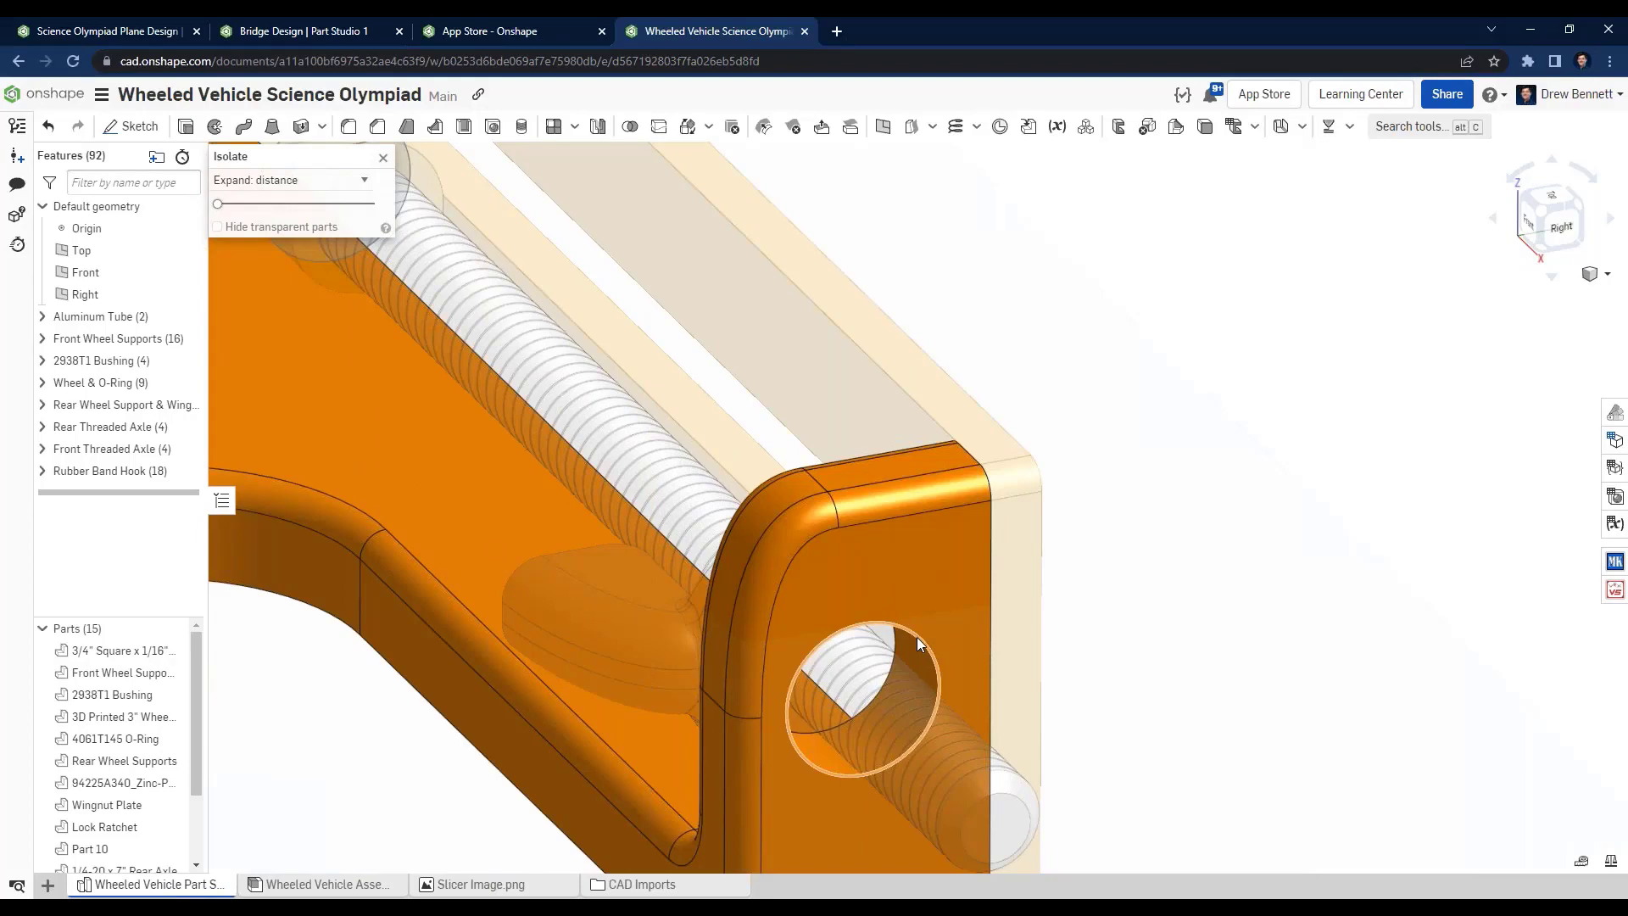
scroll(927, 639, "down", 5)
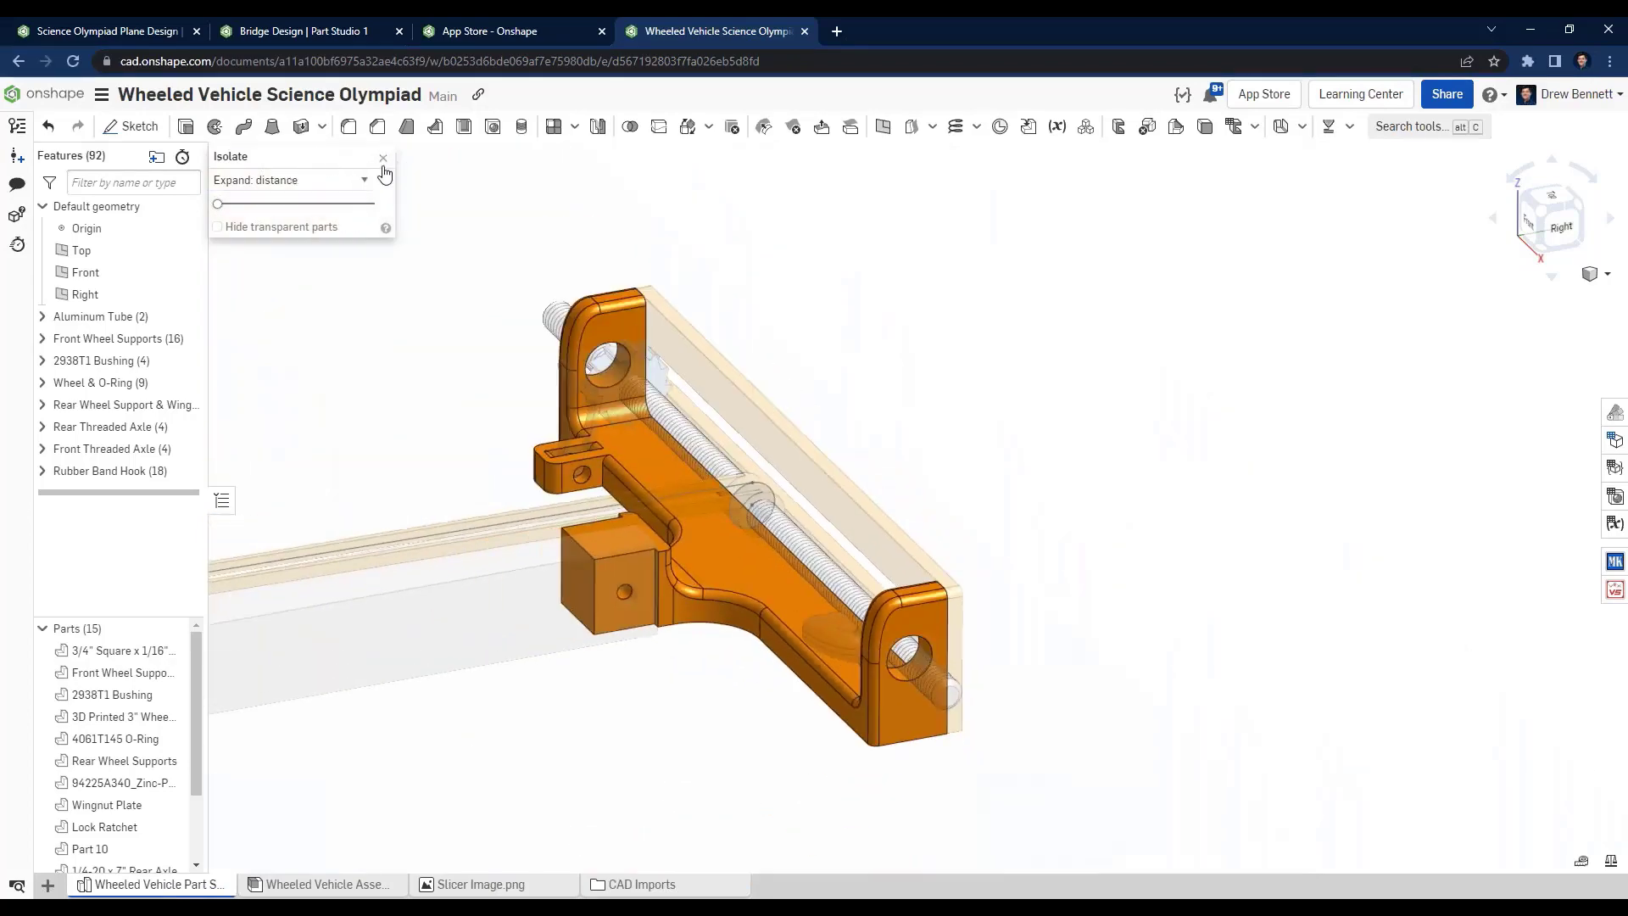
Exit the isolated view and inspect the ratchet wheel, lock ratchet and its slotted holder on the rear wheel support.
left_click(384, 173)
right_click_drag(762, 679, 748, 612)
scroll(748, 612, "up", 5)
right_click_drag(881, 612, 1083, 687)
scroll(475, 546, "down", 3)
scroll(579, 629, "up", 5)
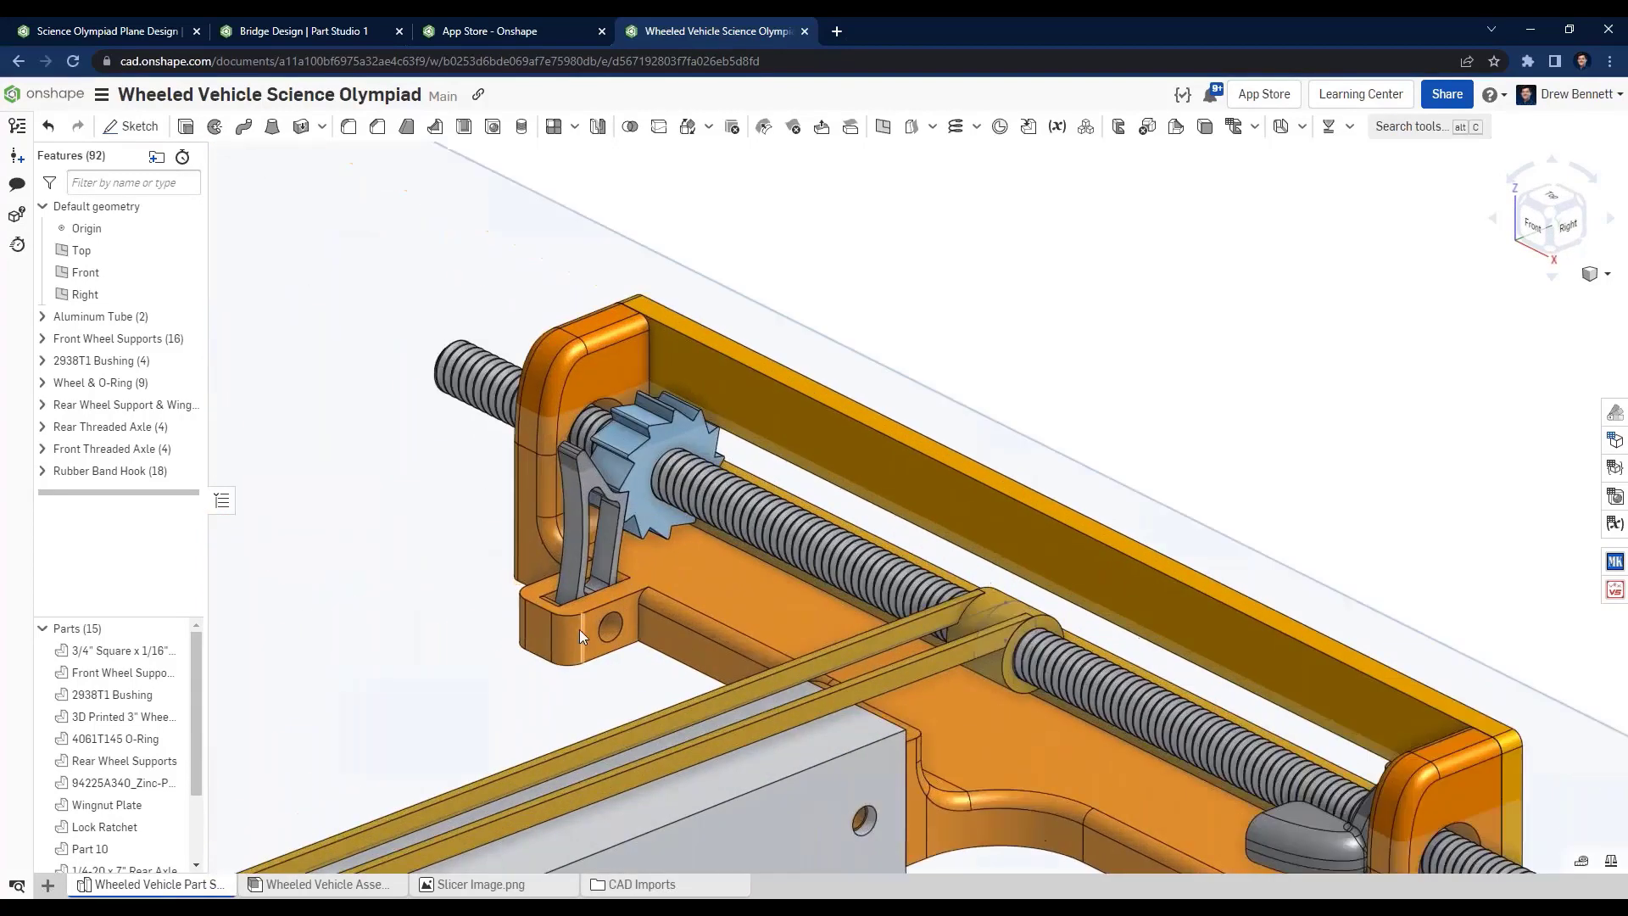
scroll(578, 629, "down", 2)
scroll(572, 636, "up", 2)
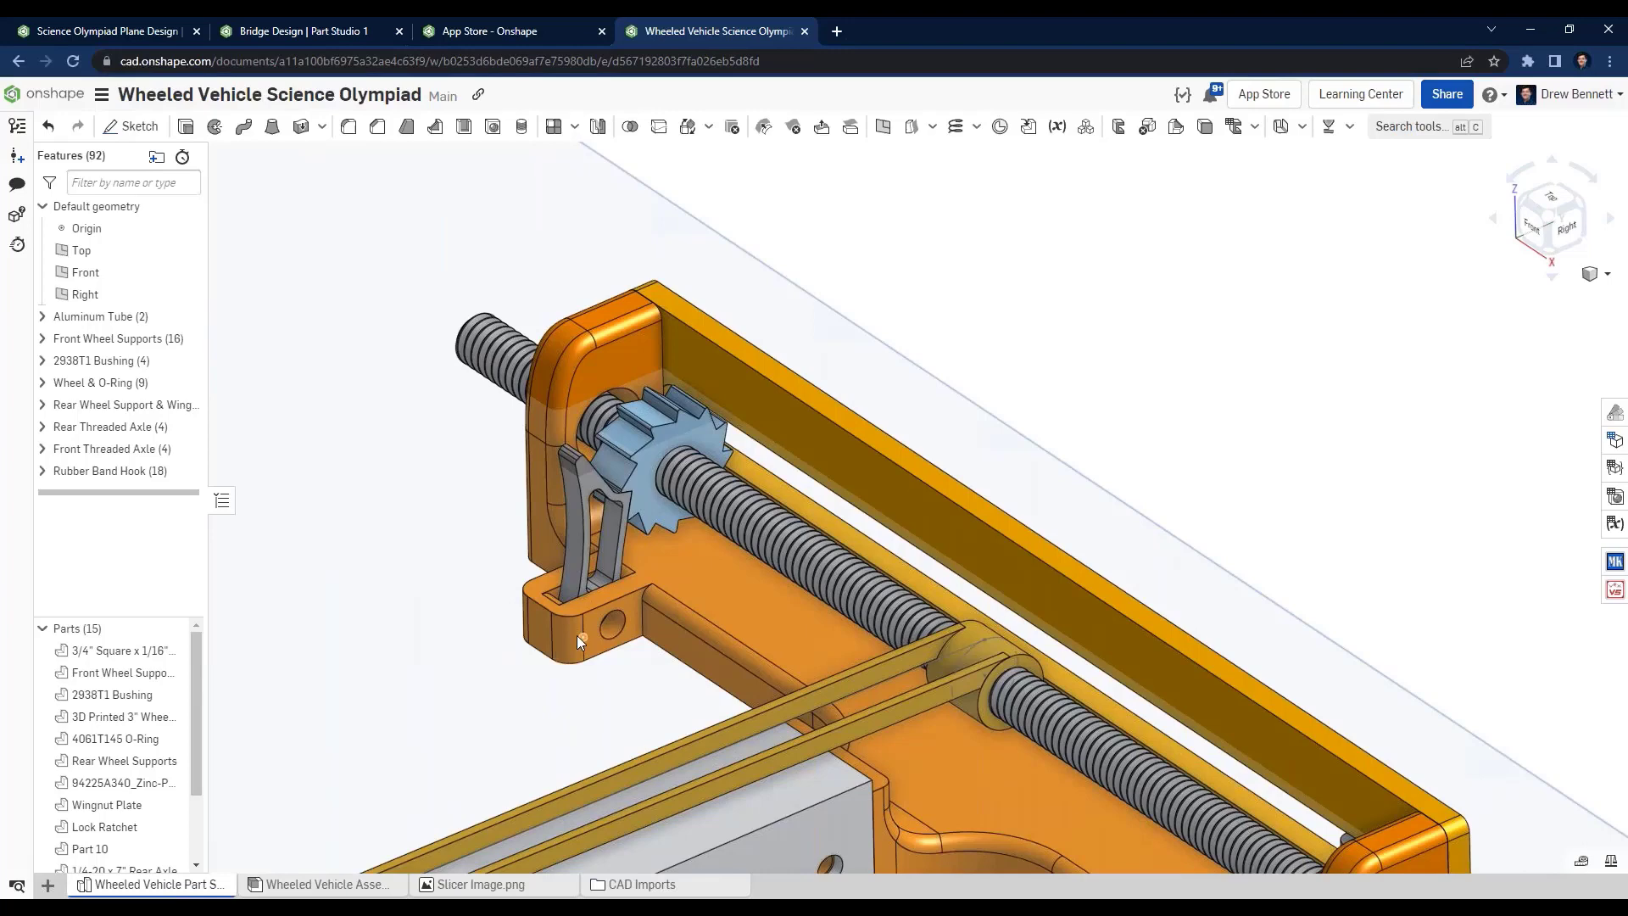
scroll(576, 634, "down", 2)
scroll(576, 634, "up", 3)
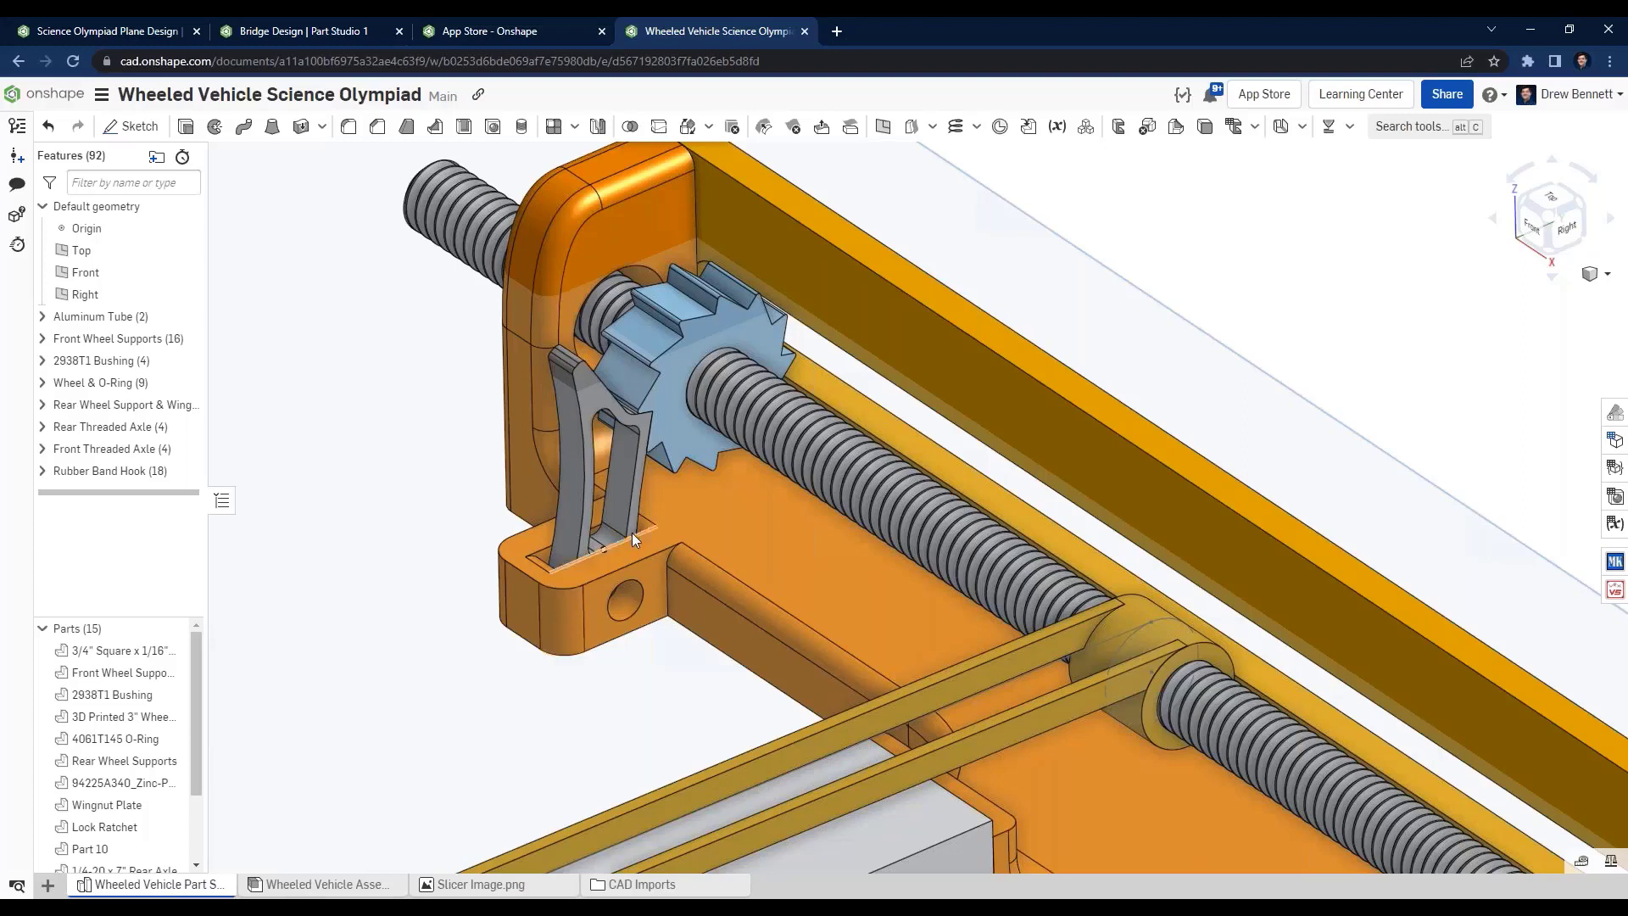
scroll(568, 624, "up", 3)
scroll(466, 638, "down", 3)
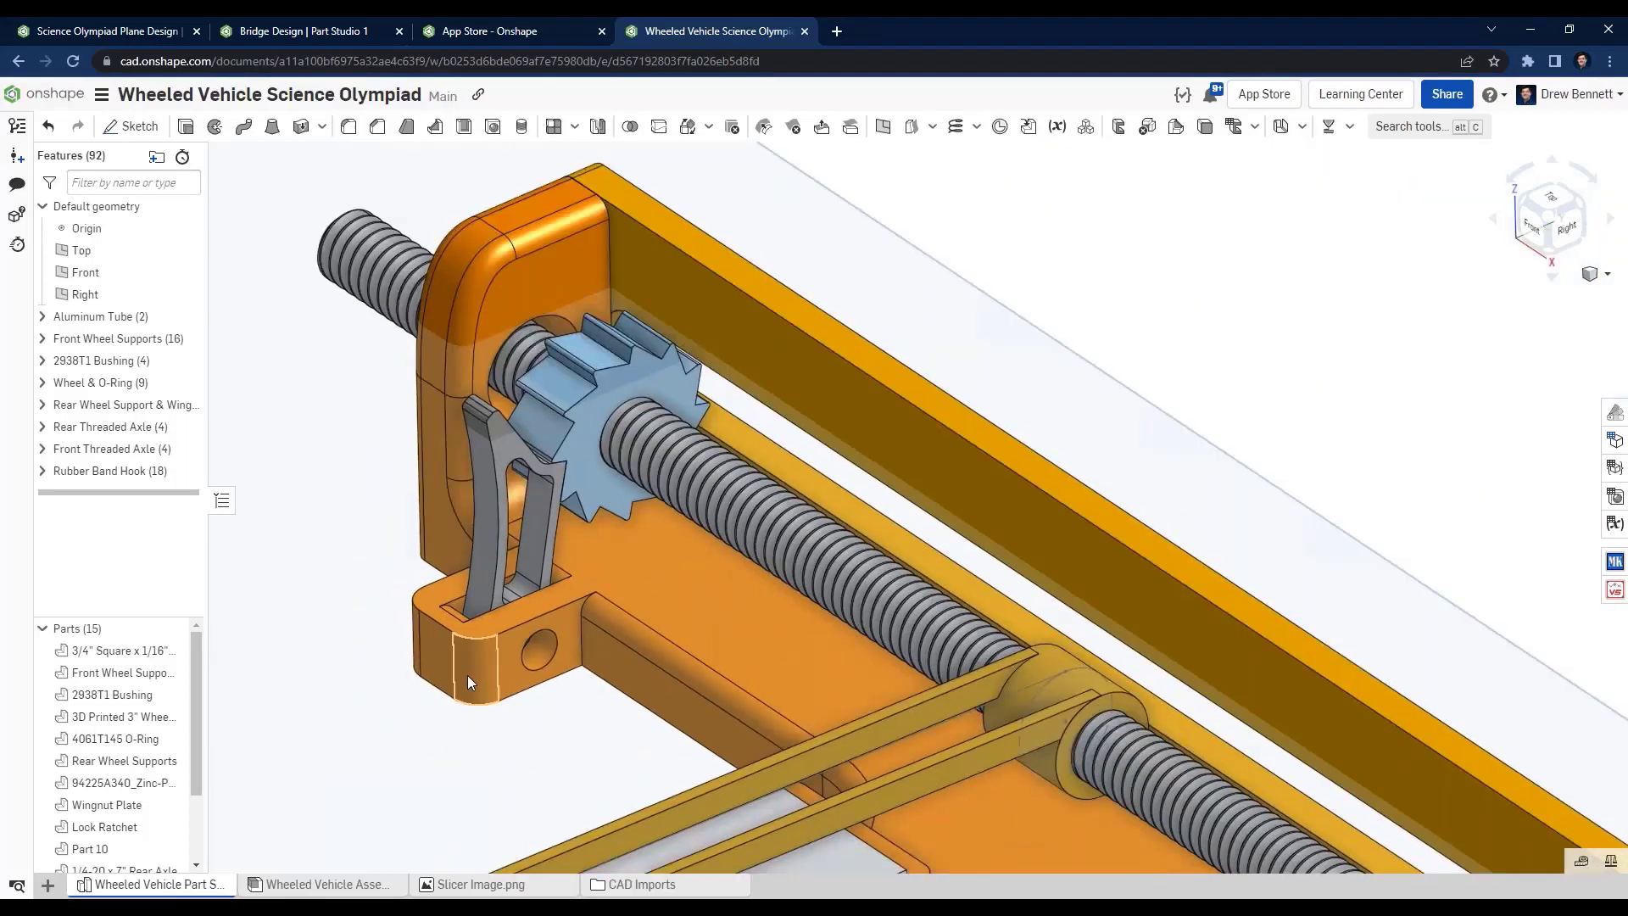
scroll(500, 653, "down", 2)
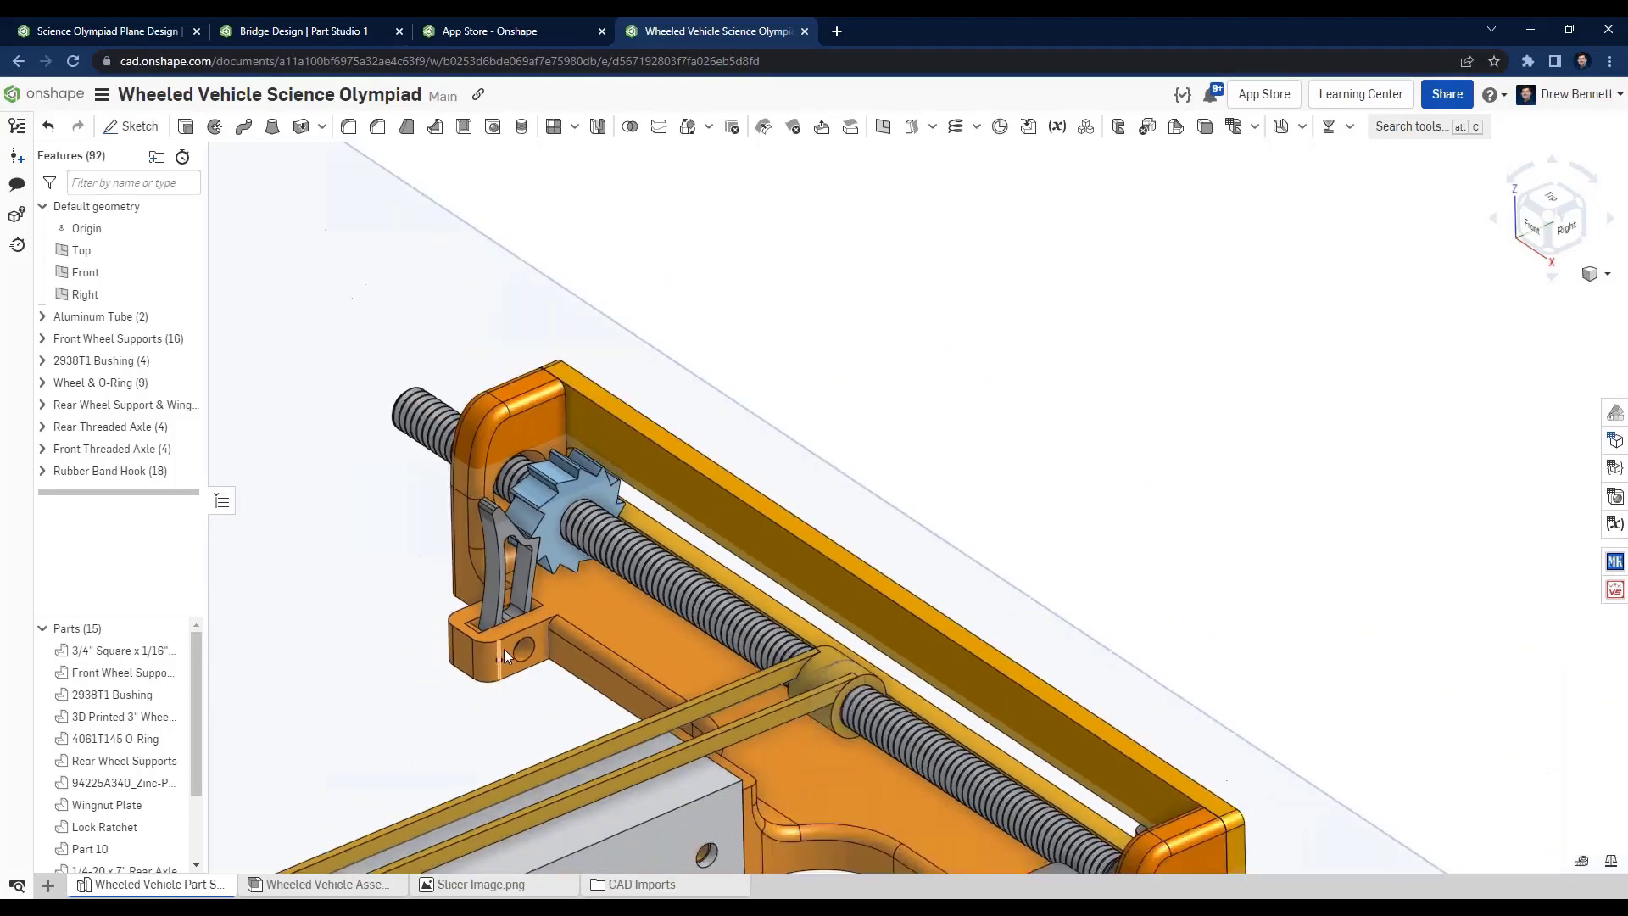
View the sliced rear wheel support in Slicer Image.png and return to the Wheeled Vehicle Part Studio.
left_click(498, 885)
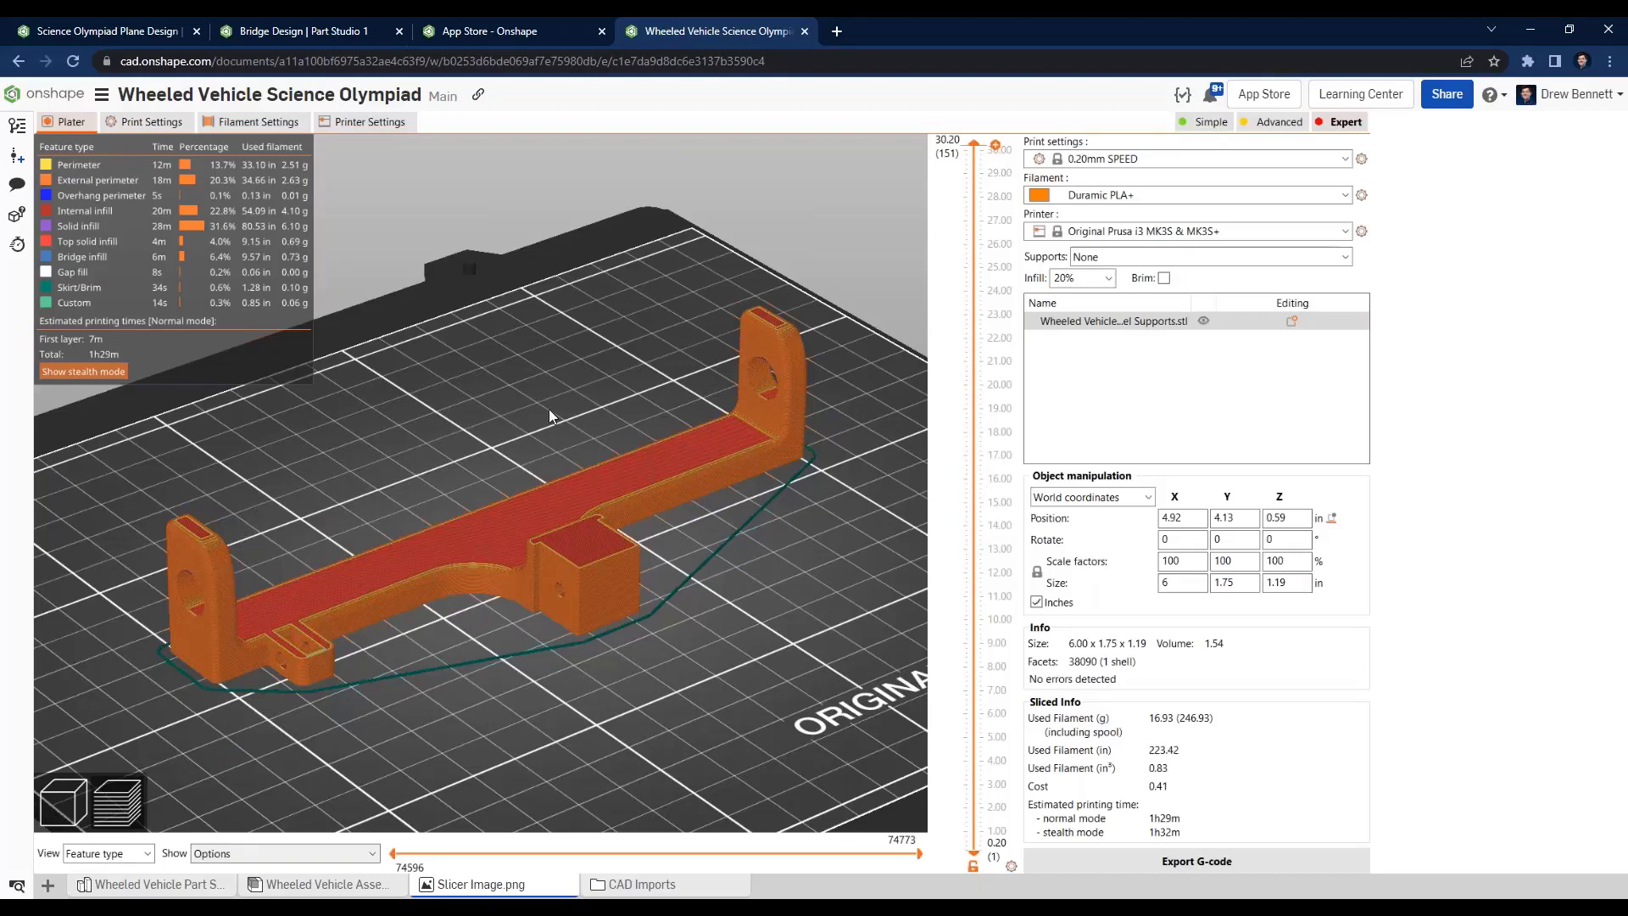
left_click(172, 886)
scroll(612, 566, "down", 4)
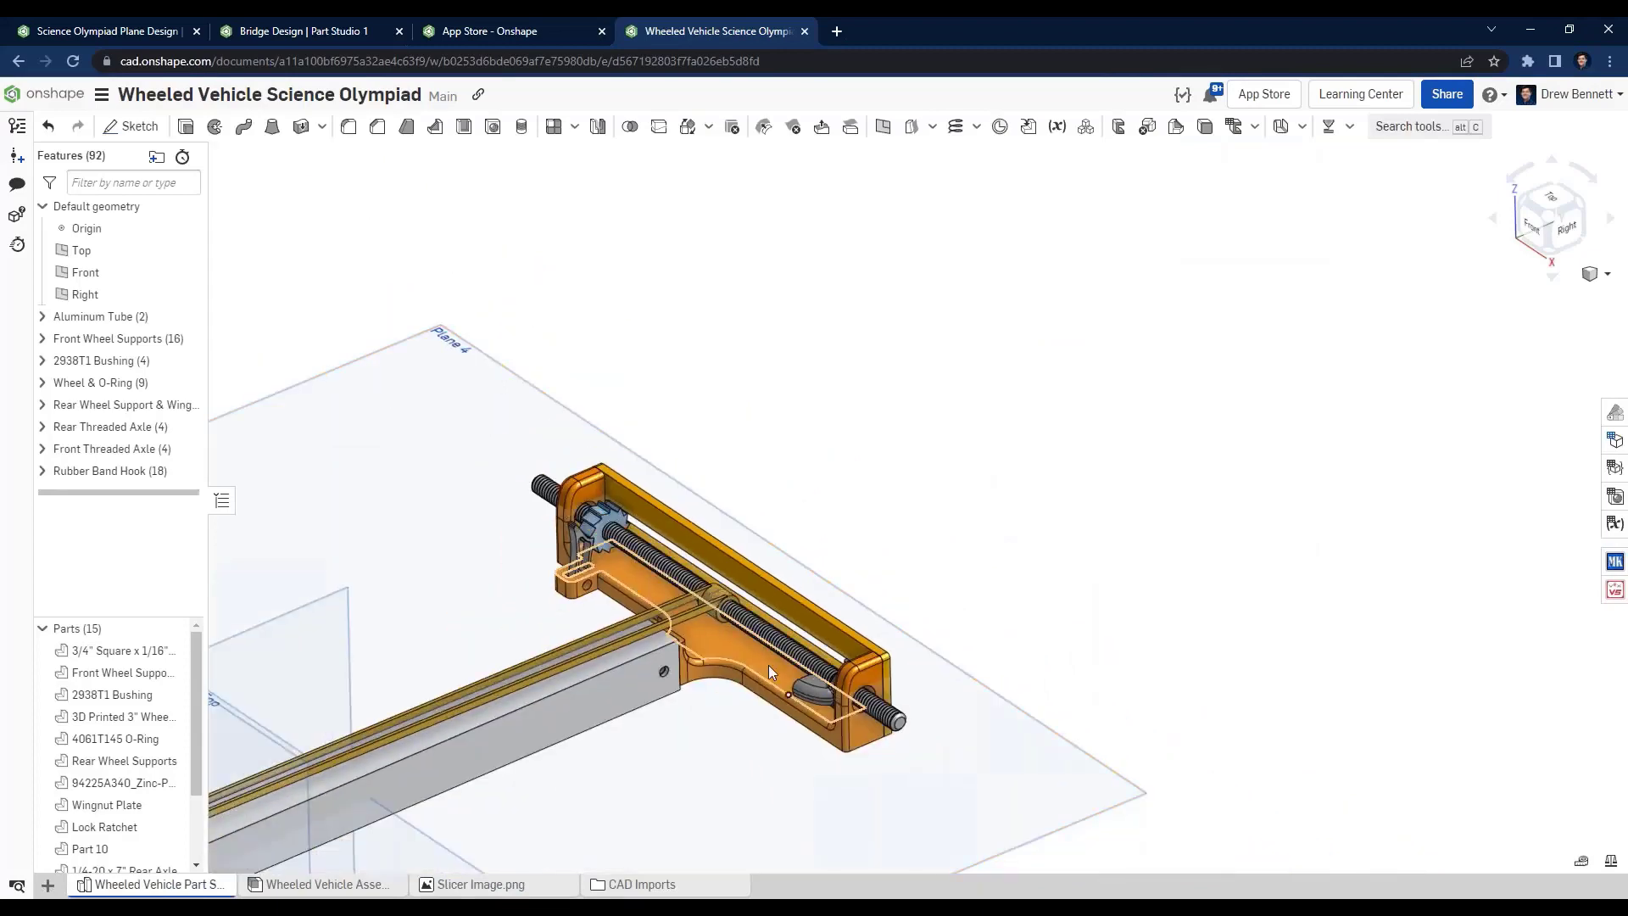
left_click(691, 629)
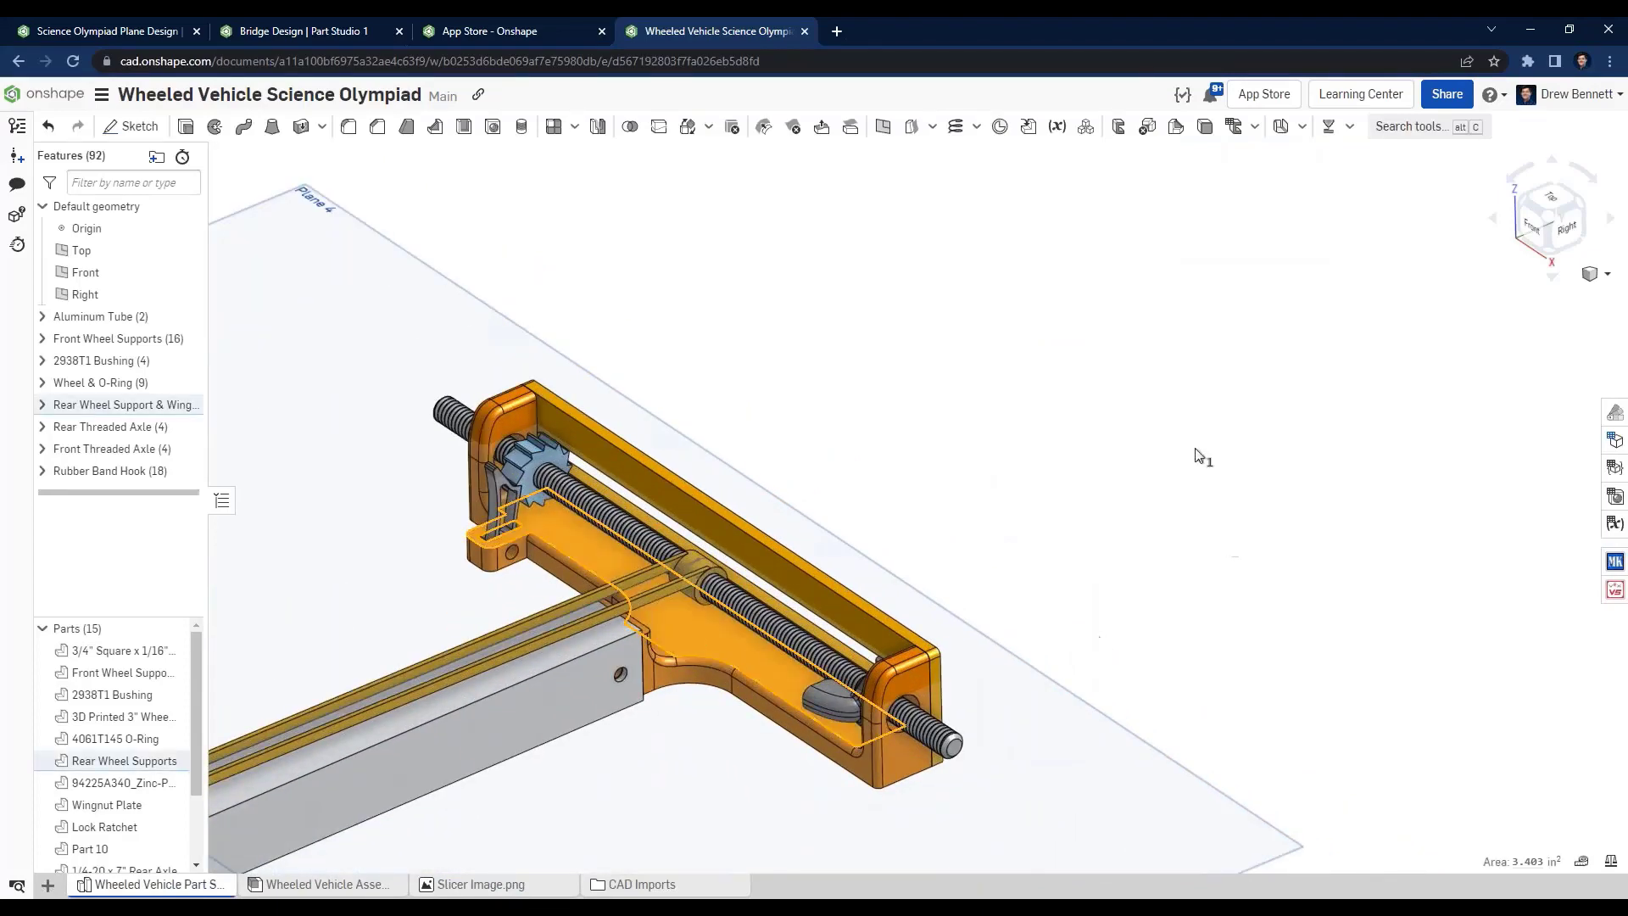
left_click(1052, 450)
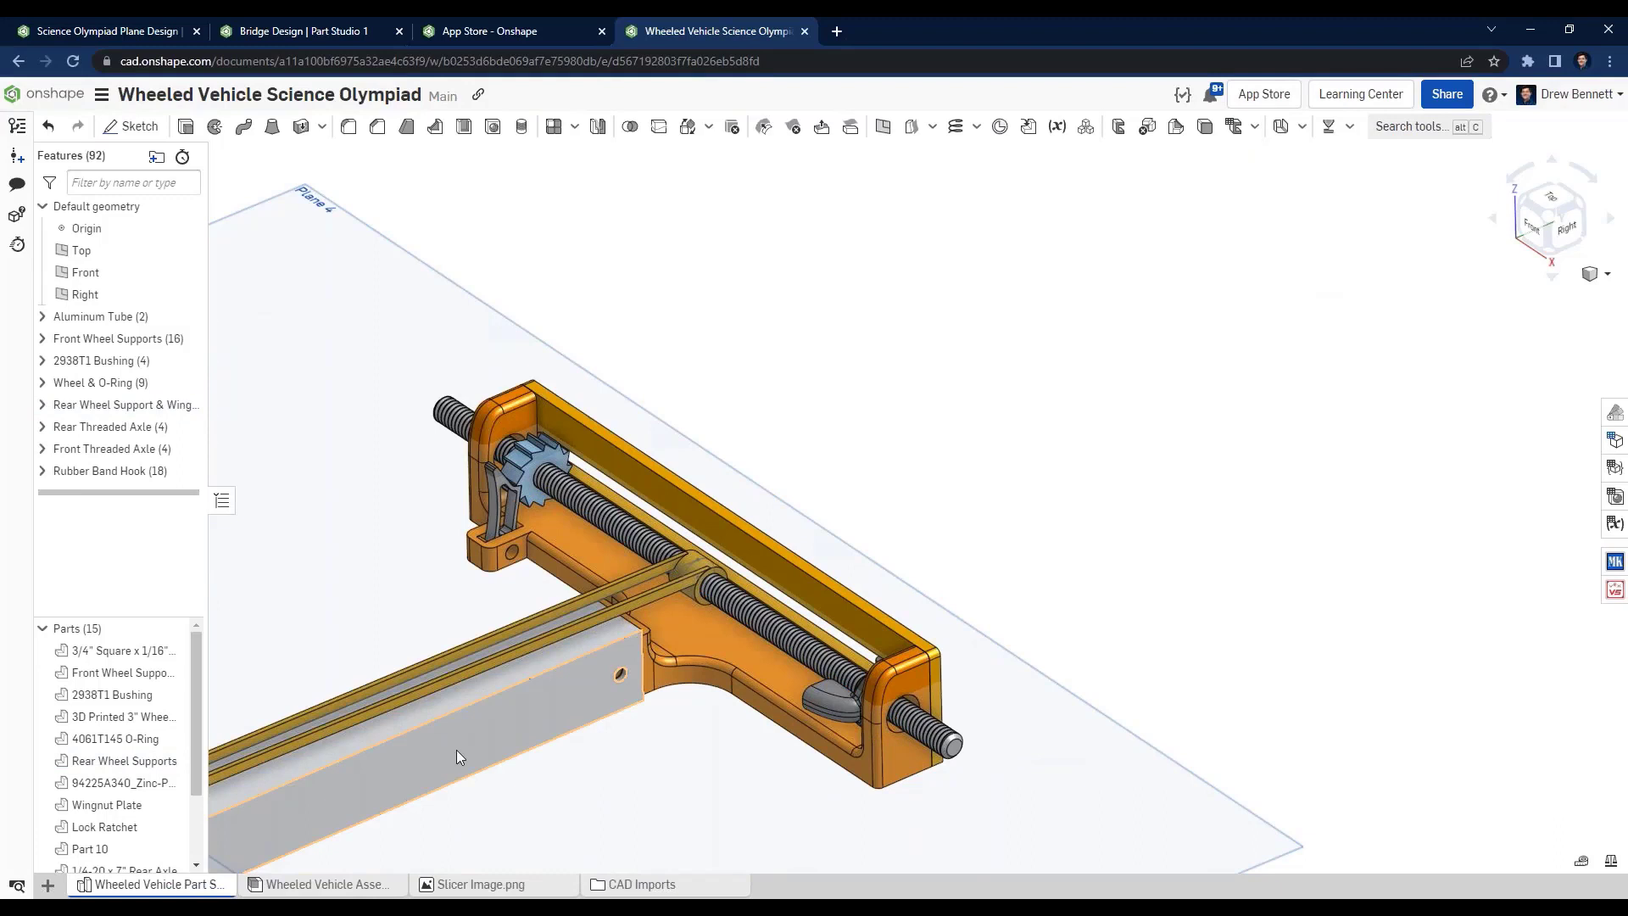
Export the Rear Wheel Supports part as a downloaded binary STL file in millimeters with Fine resolution.
left_click(110, 762)
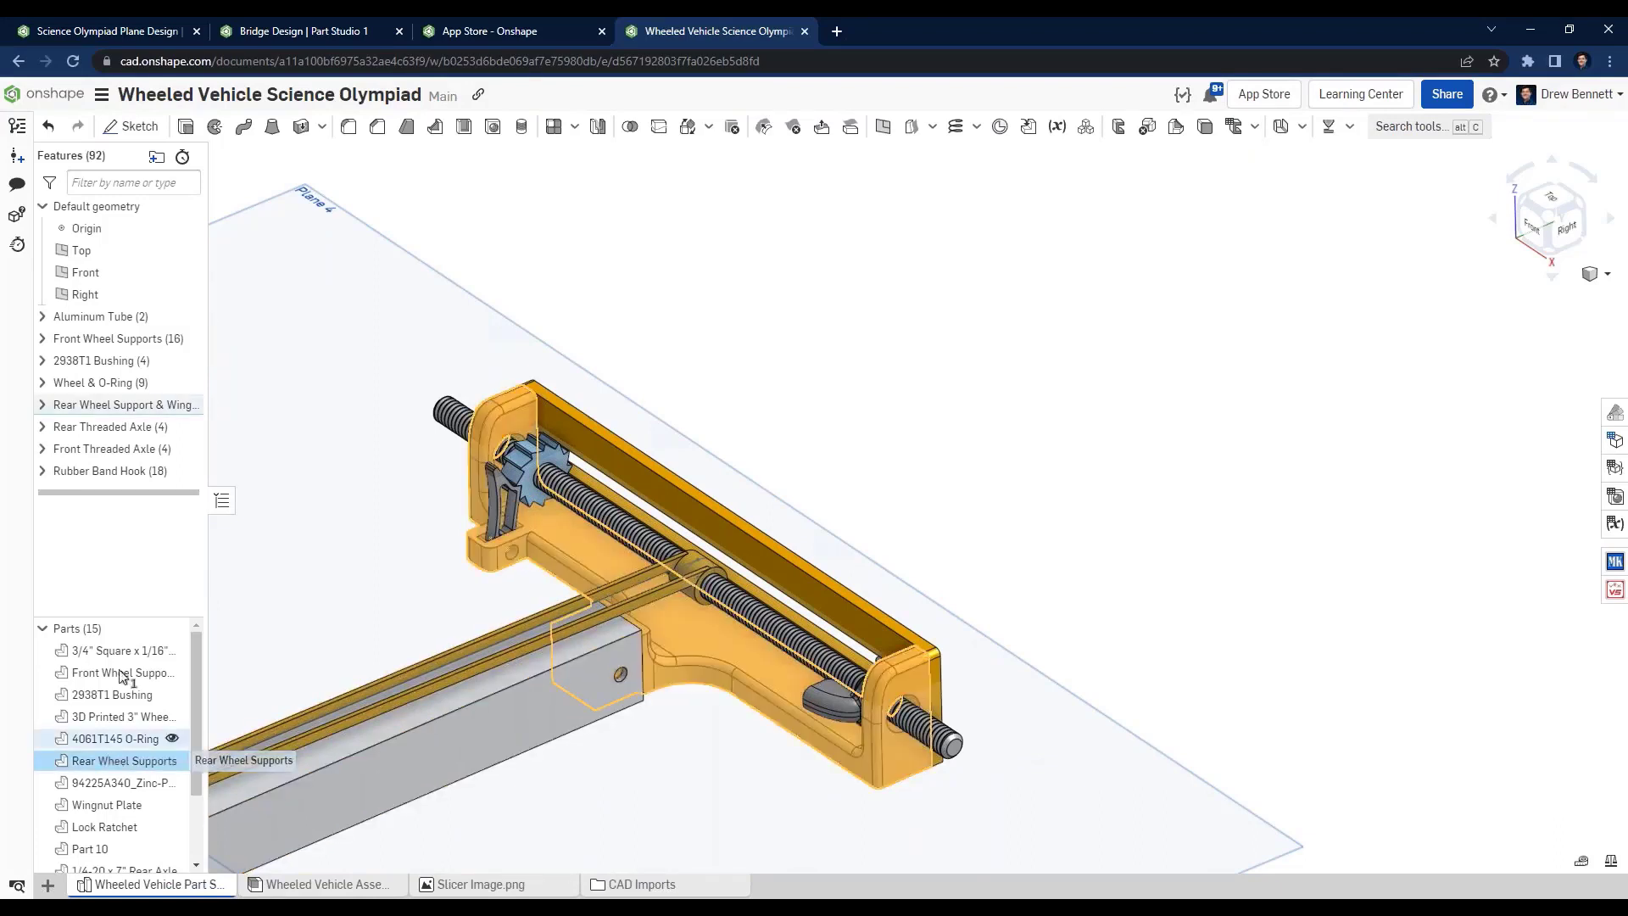
right_click(120, 766)
left_click(176, 579)
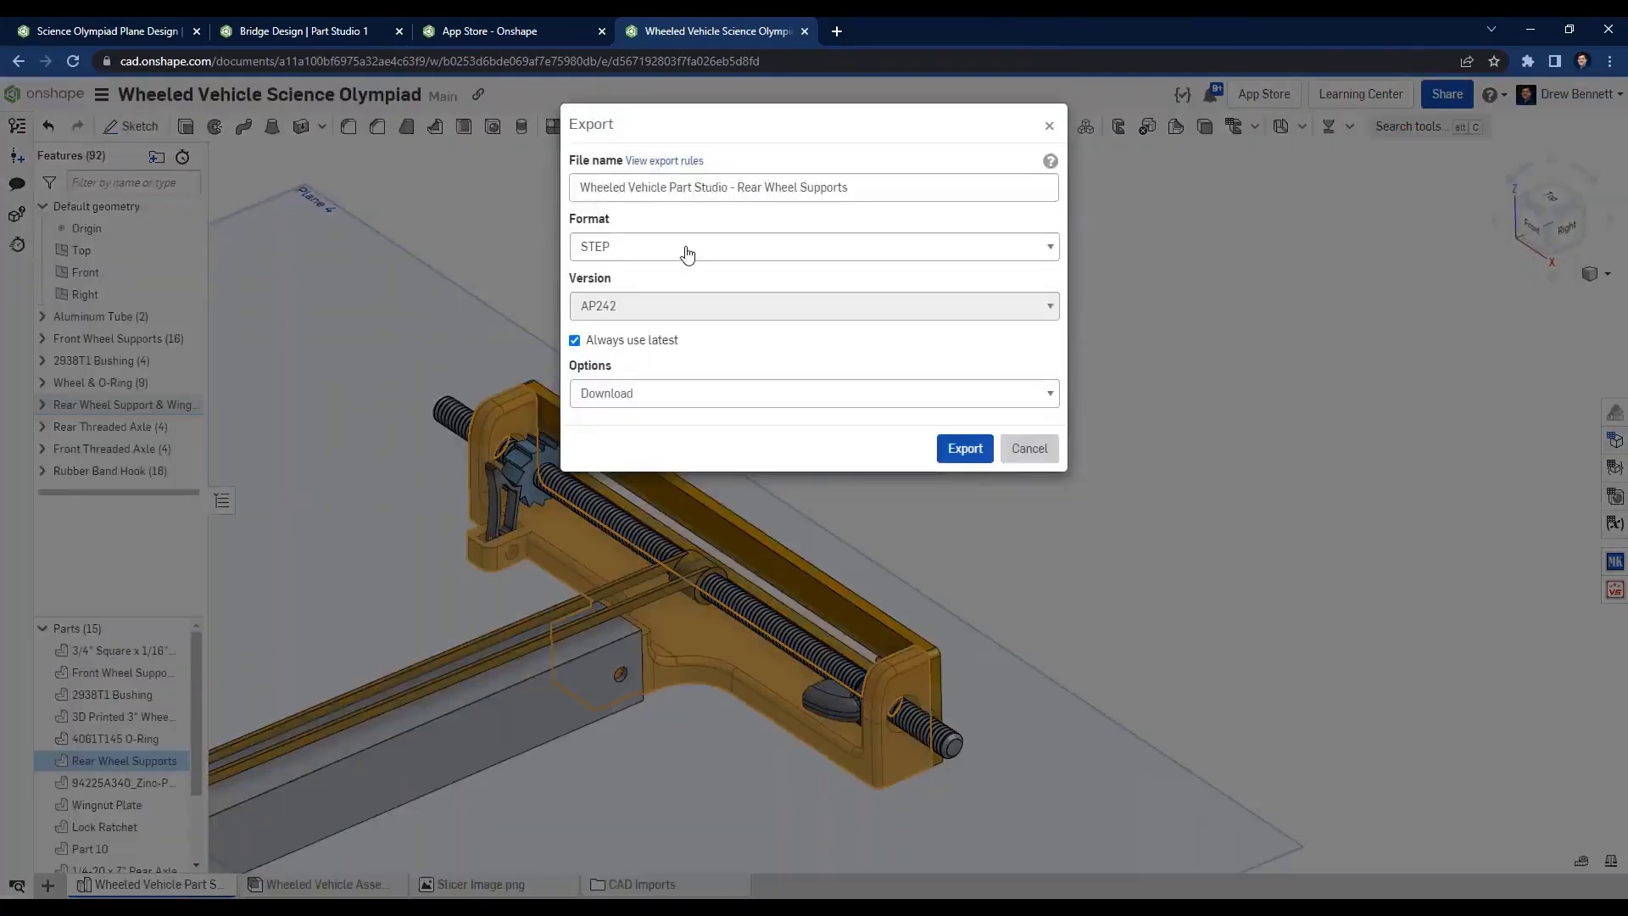
left_click(623, 258)
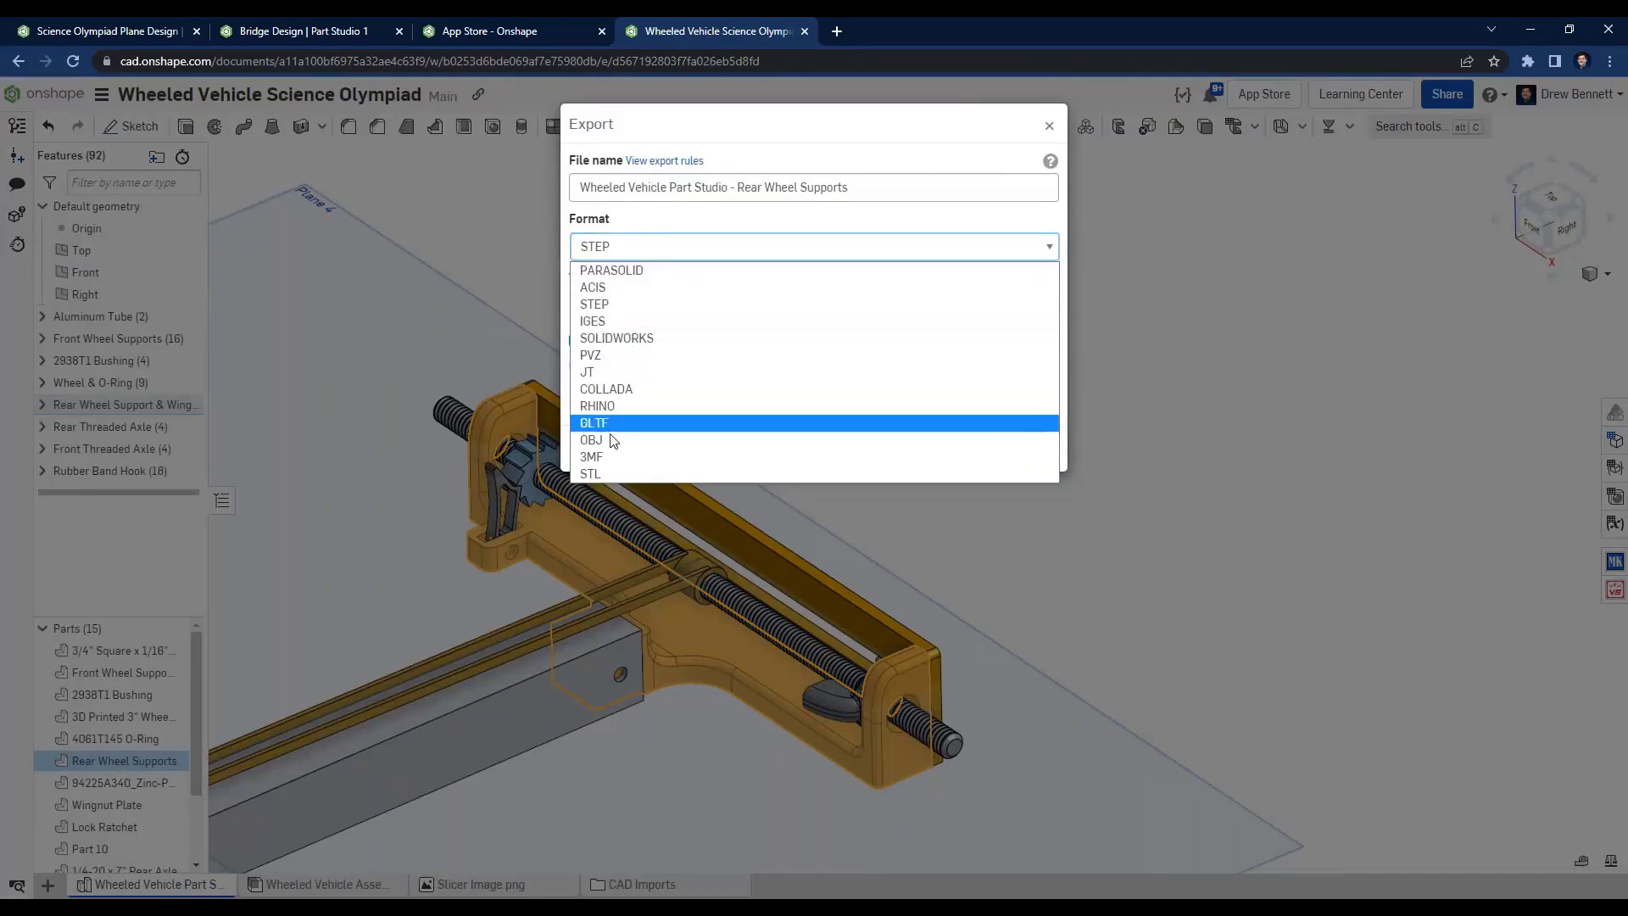
left_click(612, 474)
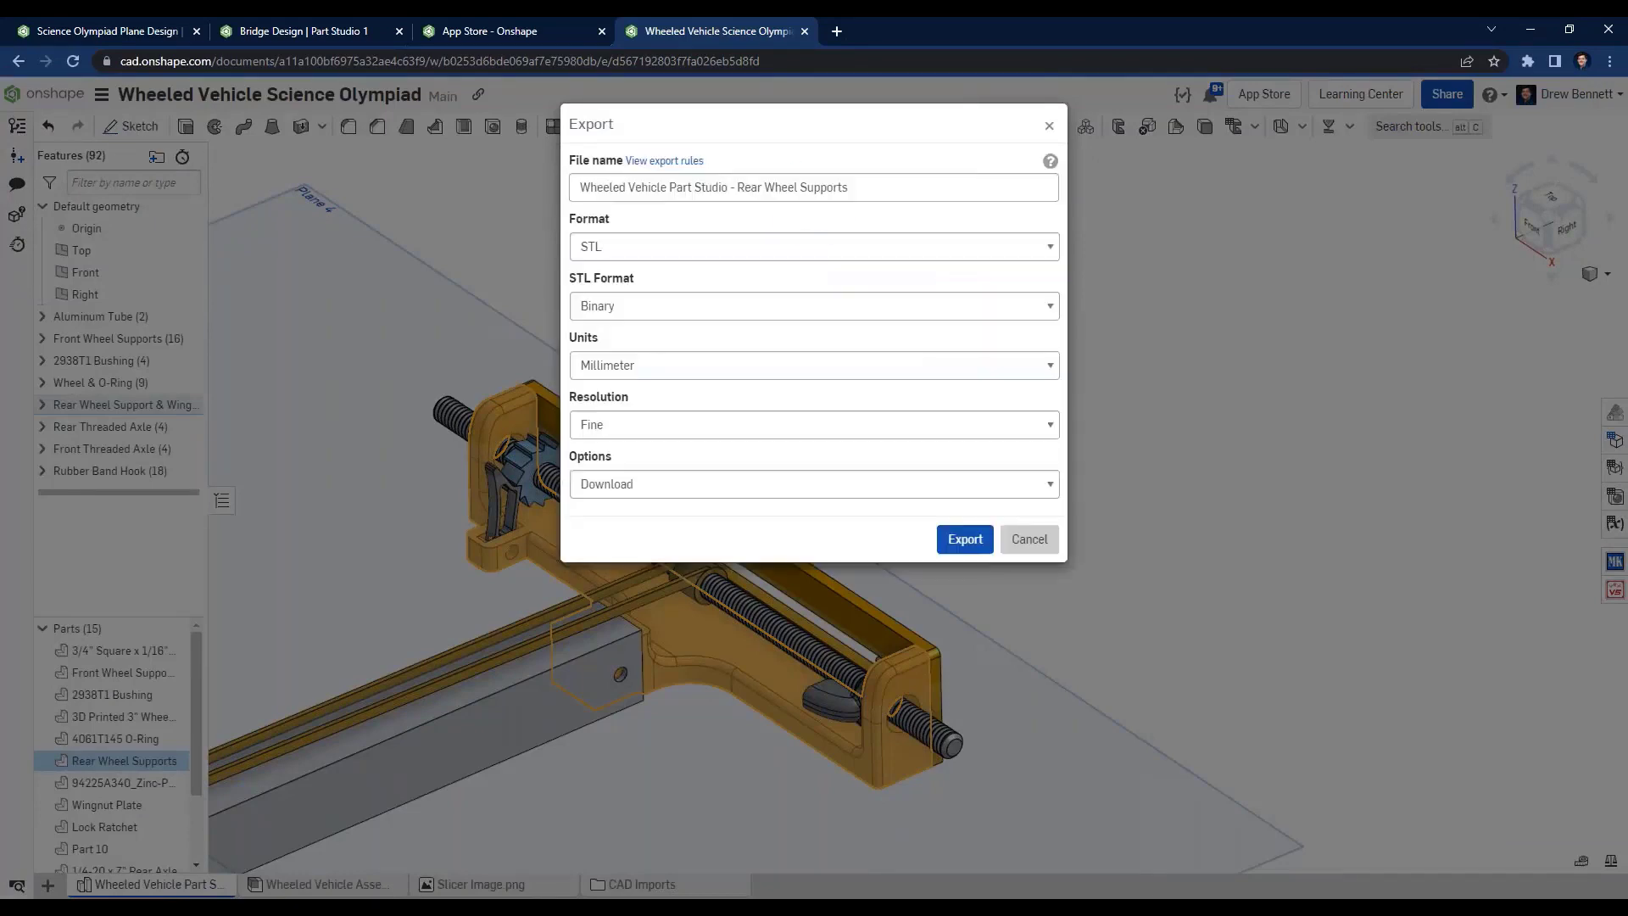
left_click(611, 430)
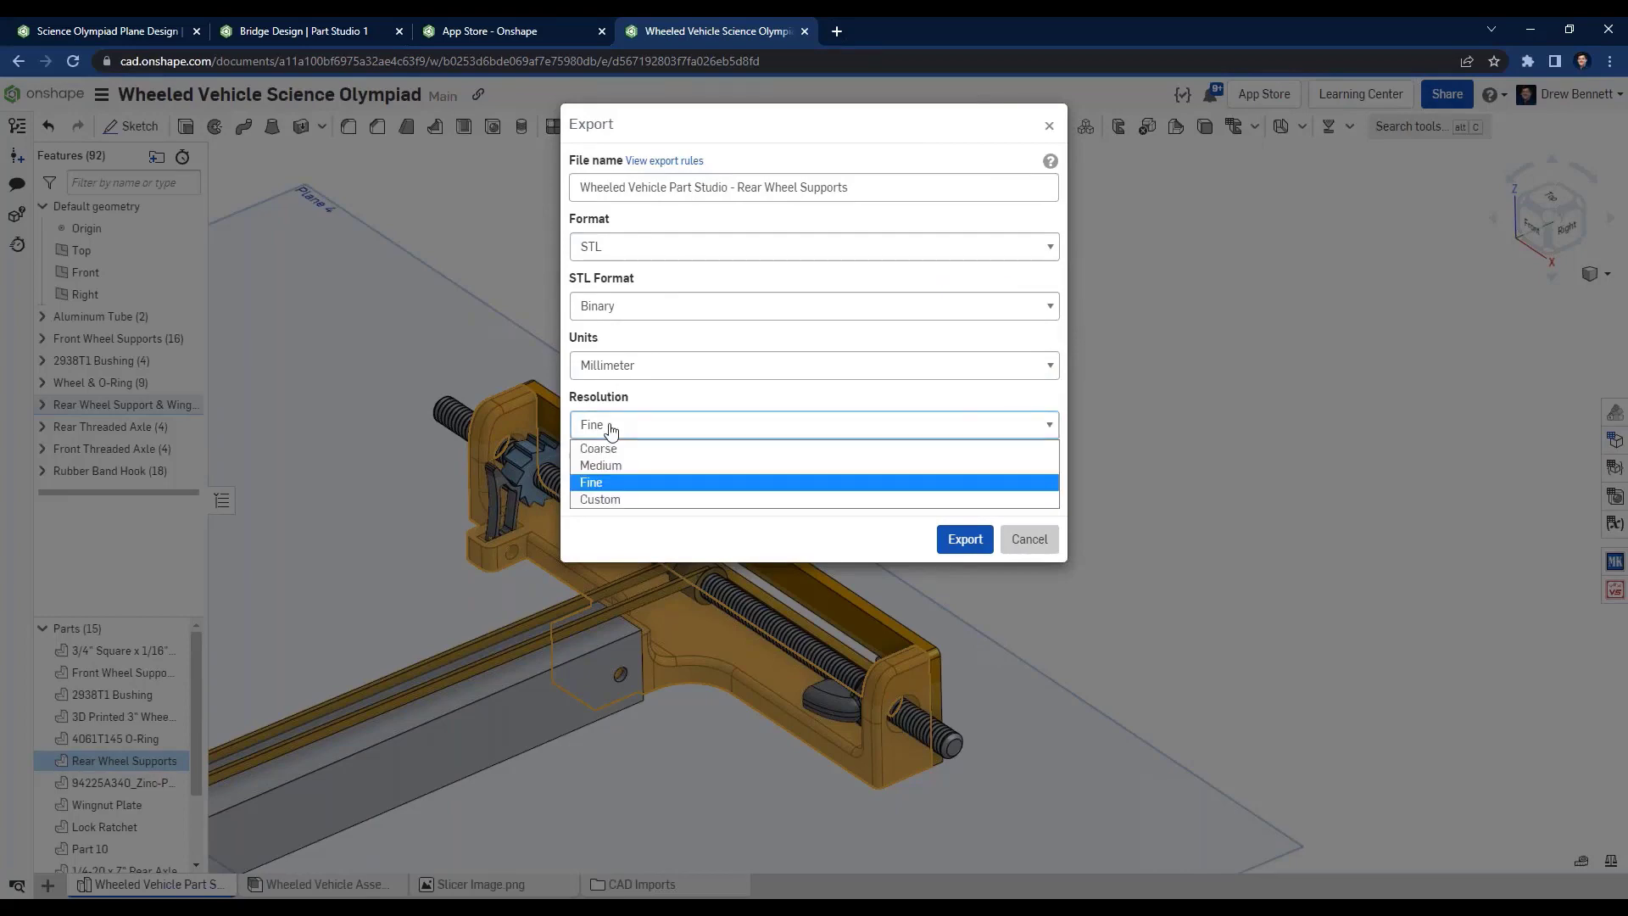
left_click(611, 430)
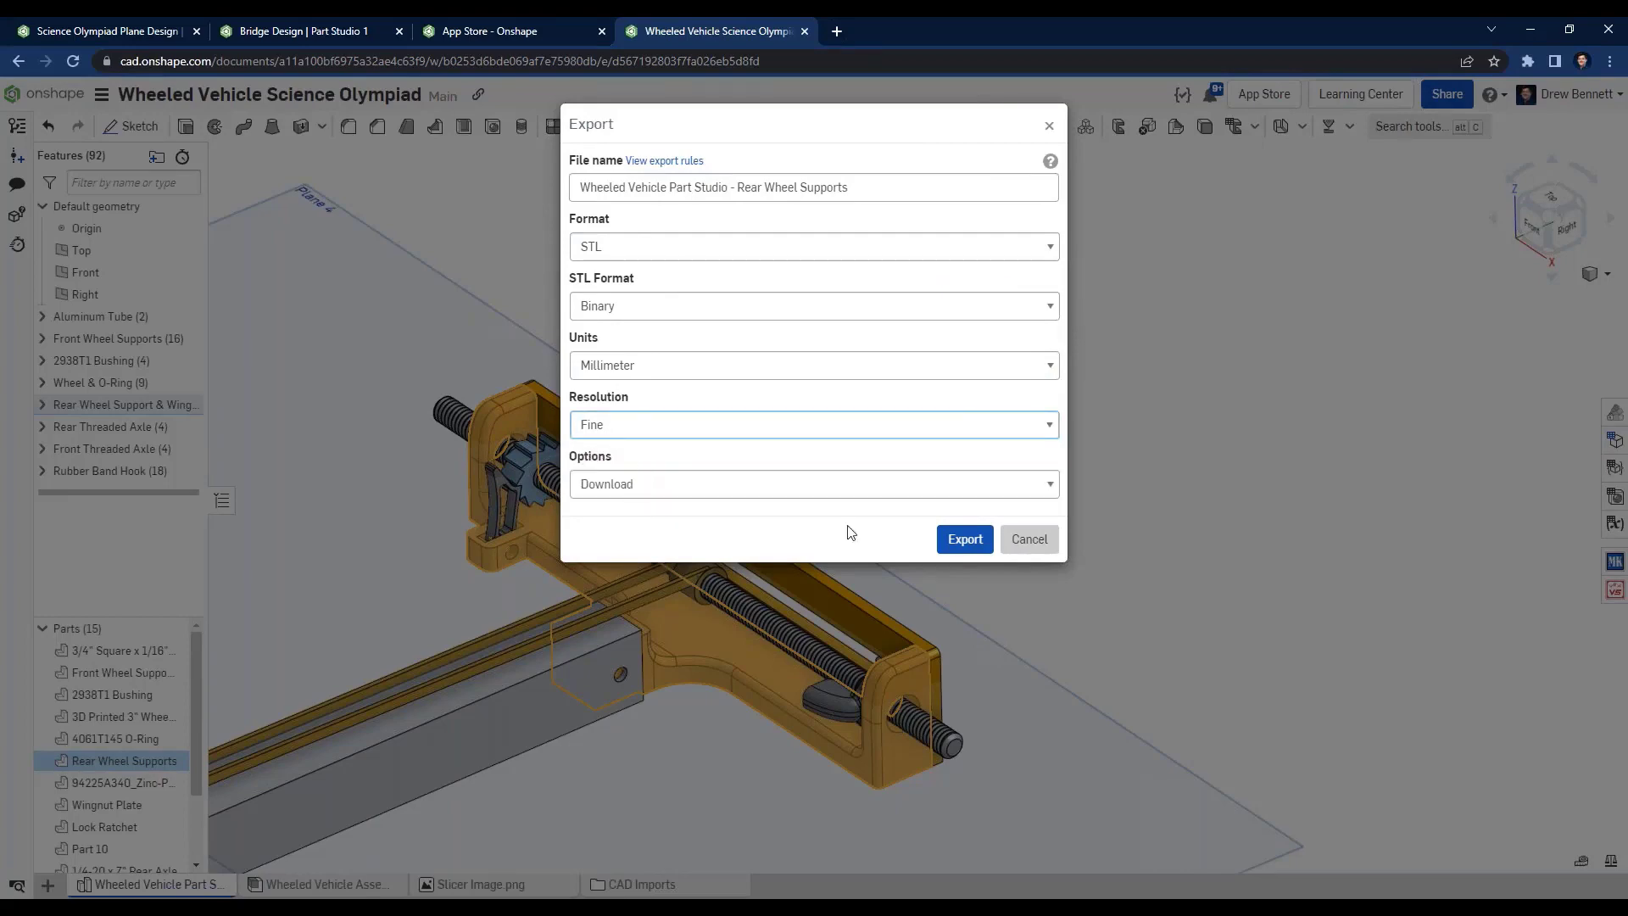
left_click(969, 540)
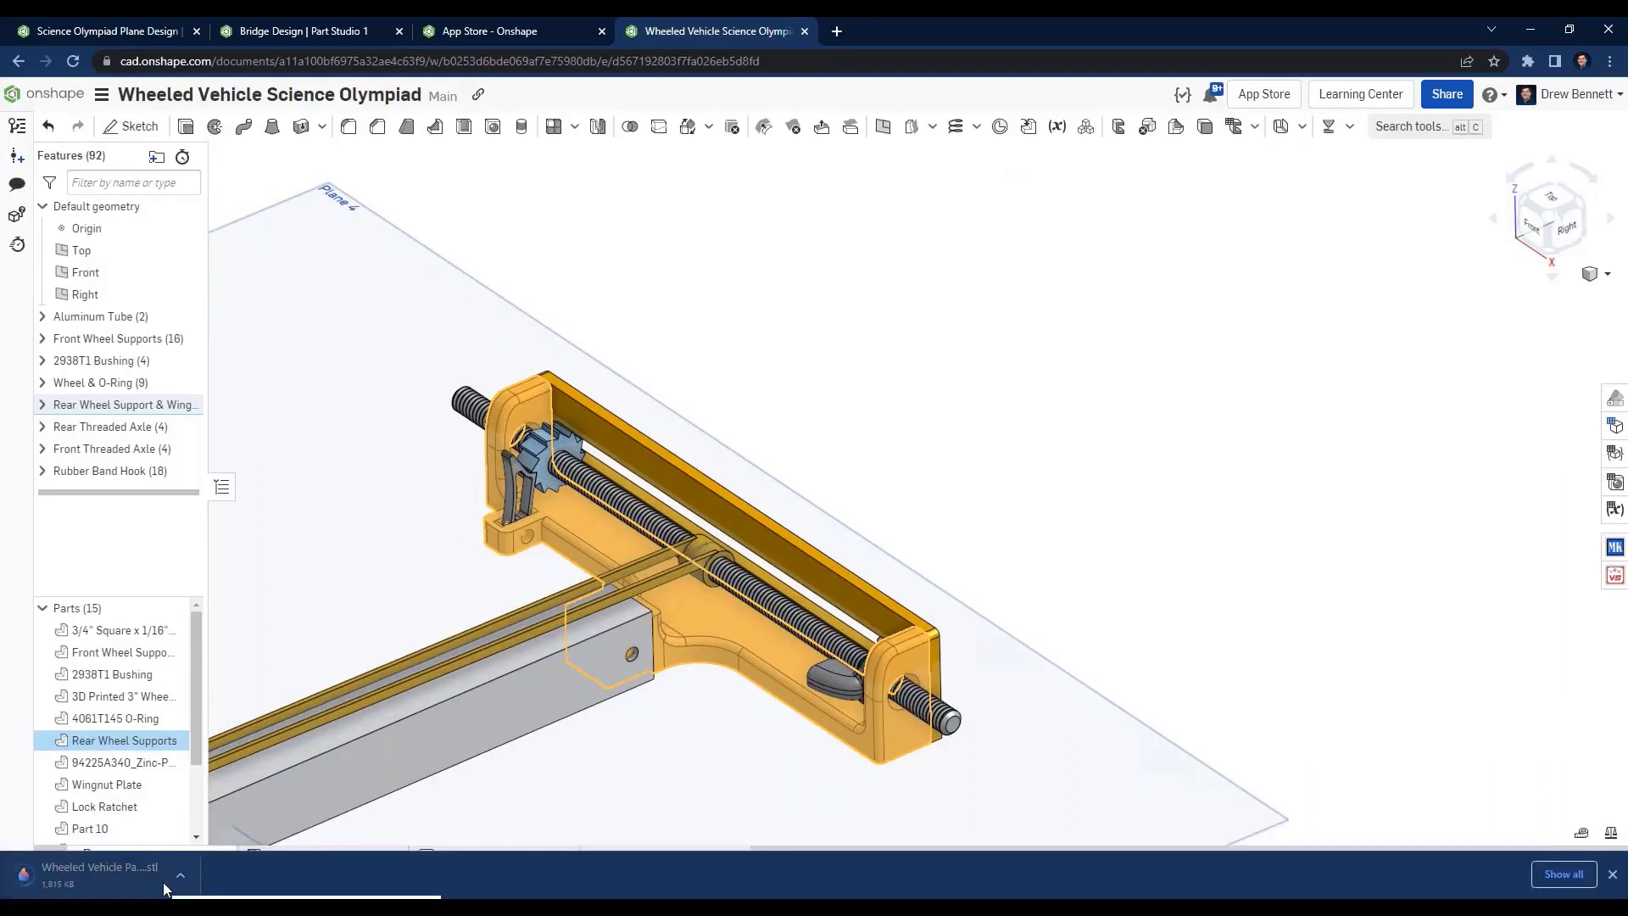
left_click(1613, 874)
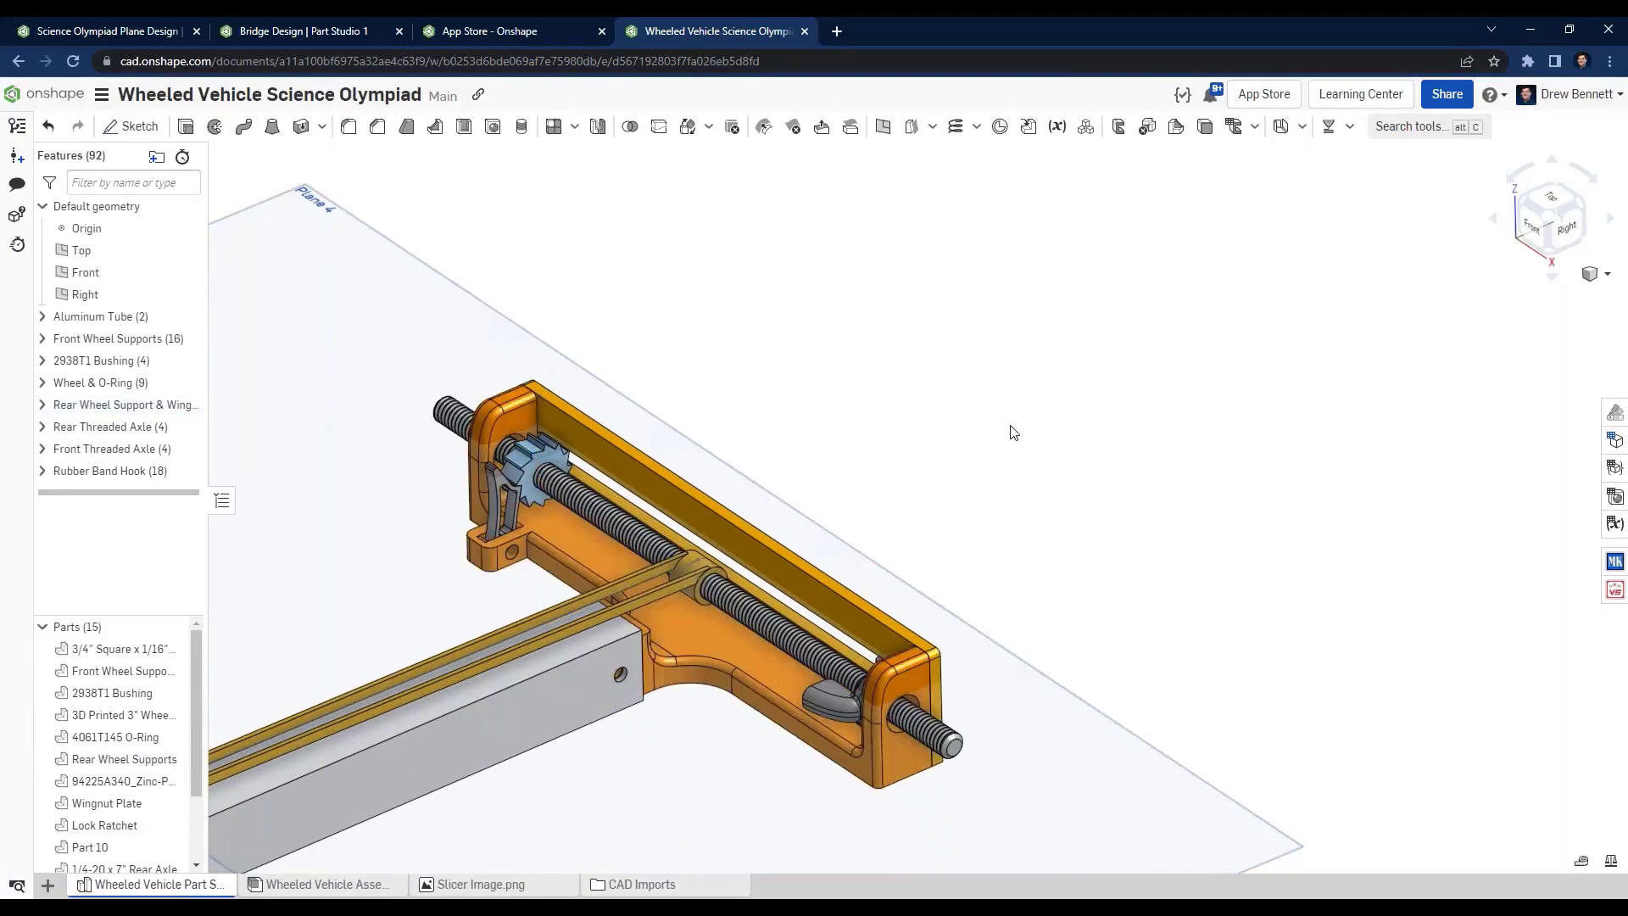